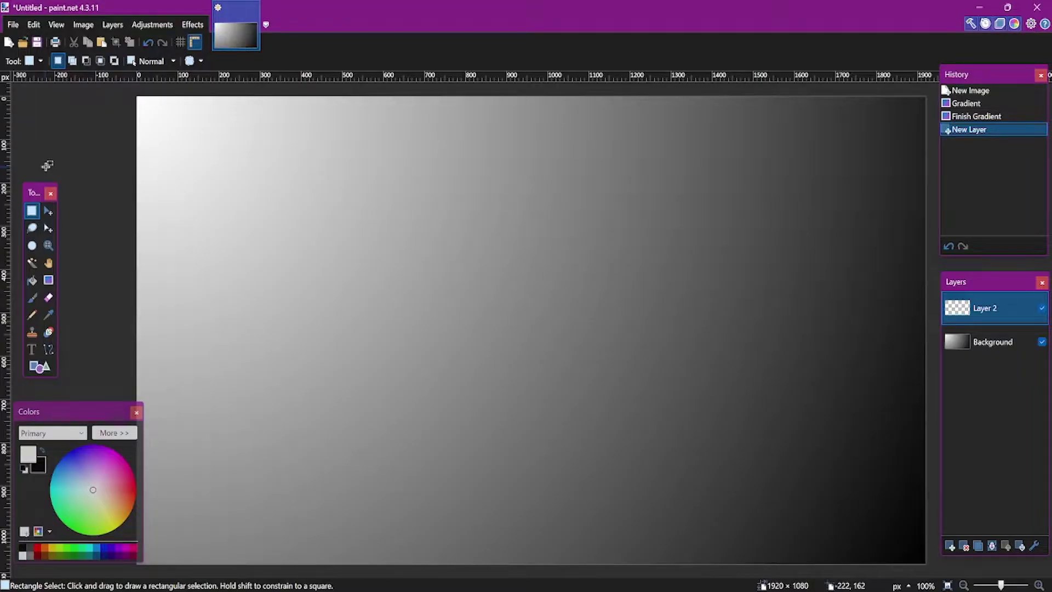
Step: Add a new layer named 'text'
click(192, 25)
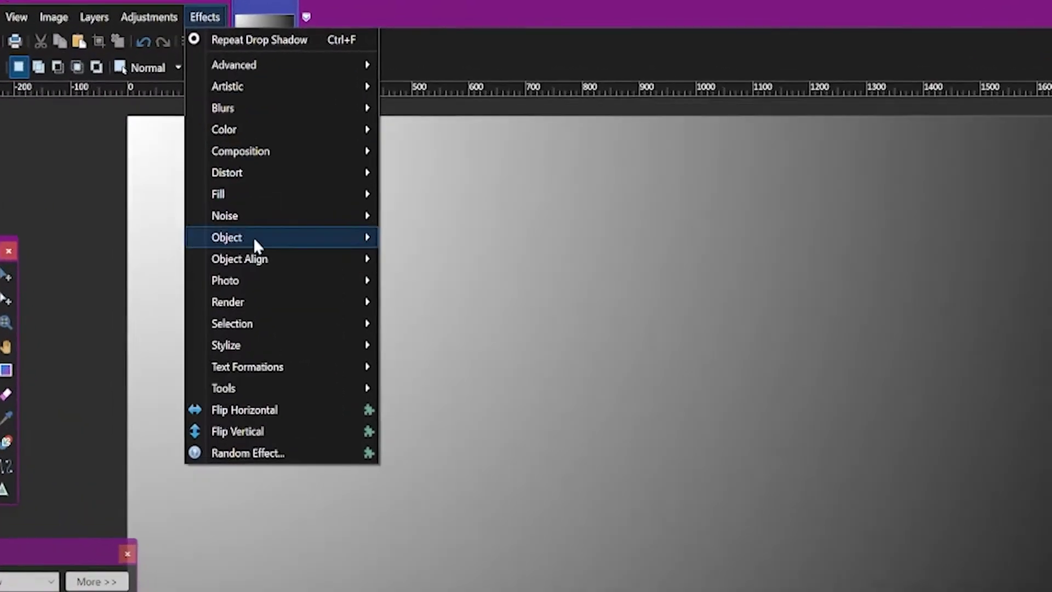
mouse_move(273, 180)
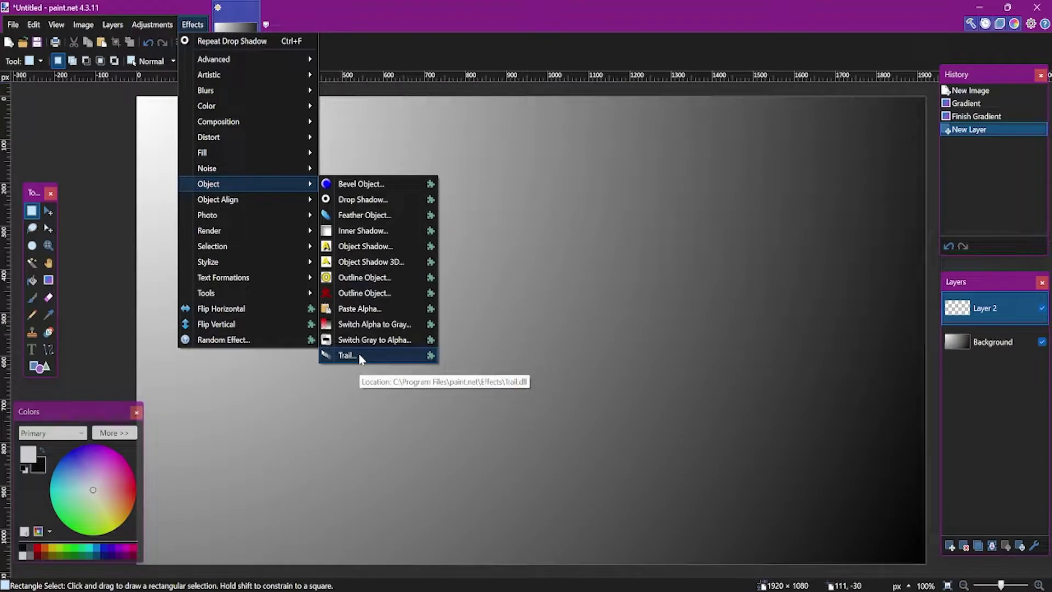
click(380, 132)
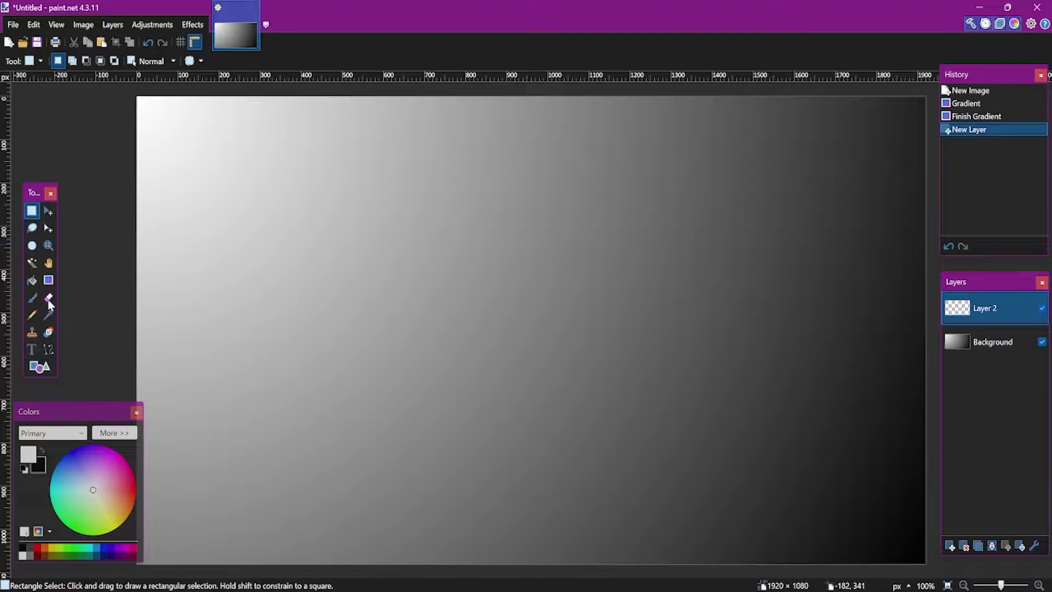
click(947, 547)
double_click(977, 307)
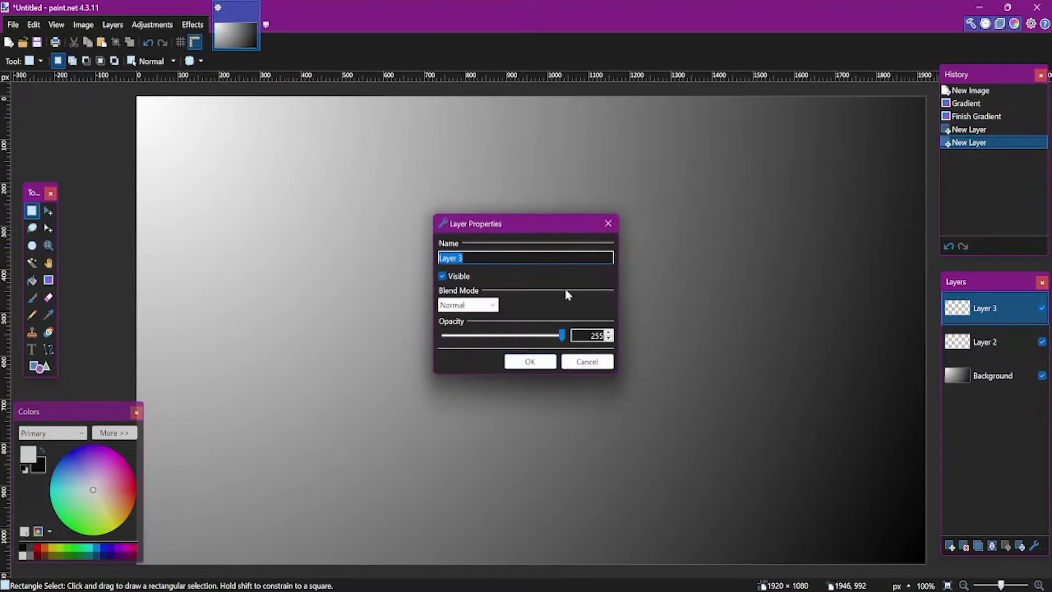
text(text)
click(551, 362)
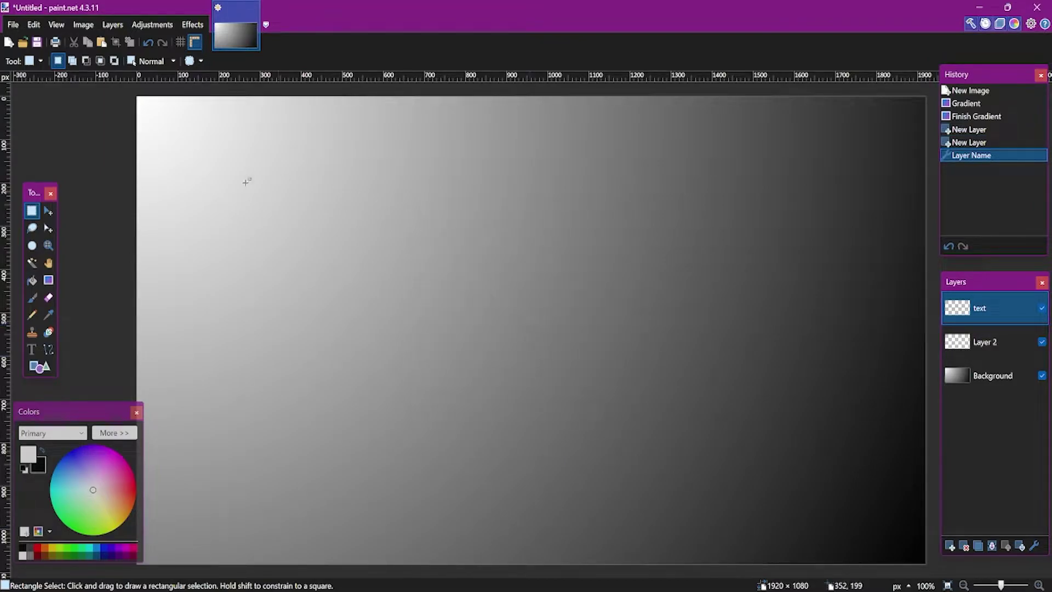
Step: Type 'something you want' in Harlow Solid size 96 near the canvas centre
click(32, 350)
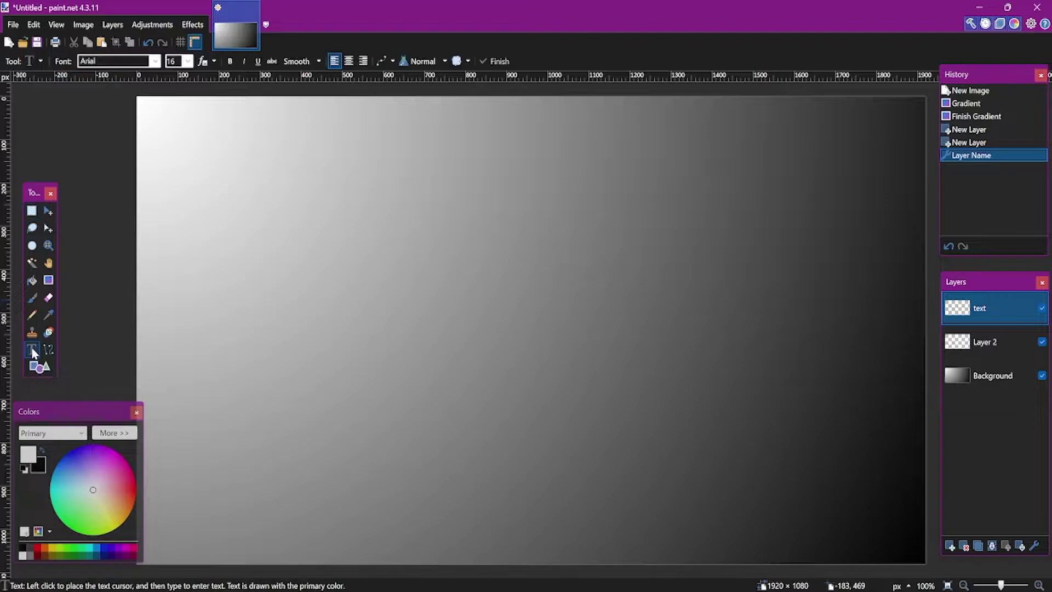
click(305, 315)
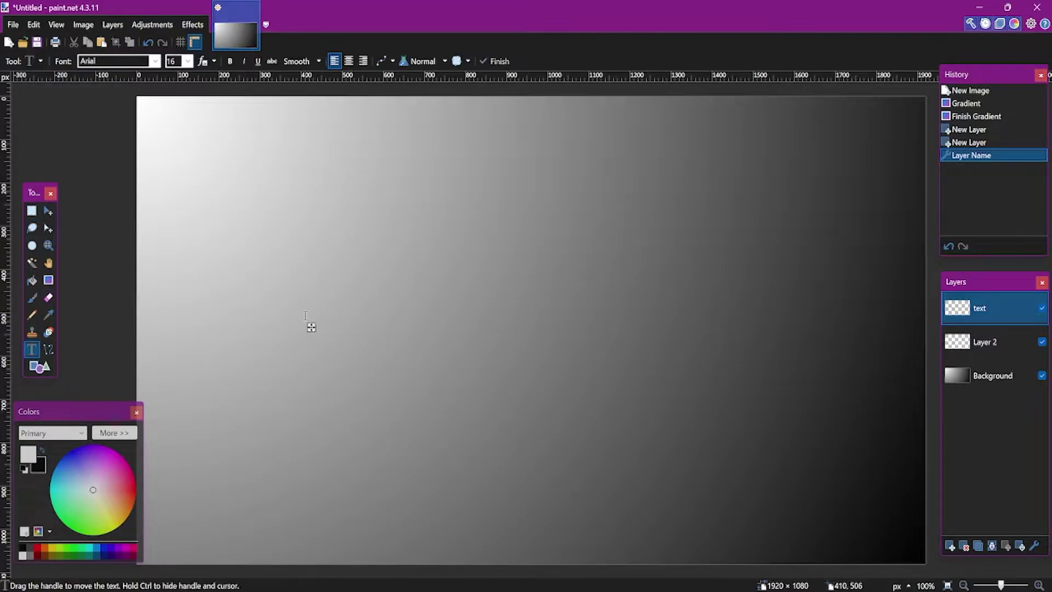
click(147, 62)
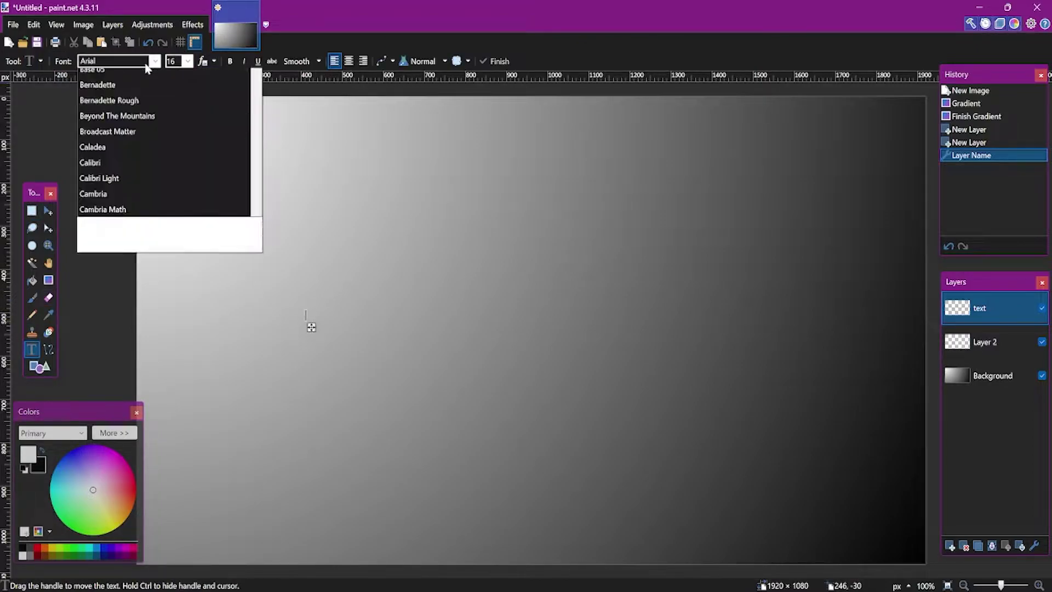
scroll(166, 125, down, 8)
scroll(166, 125, down, 10)
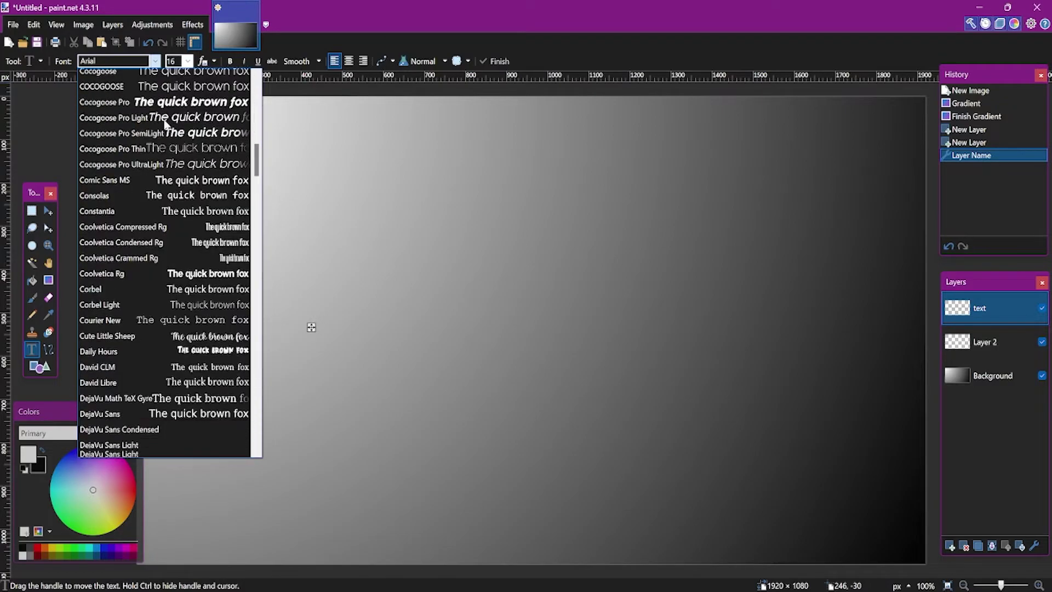
scroll(166, 125, down, 6)
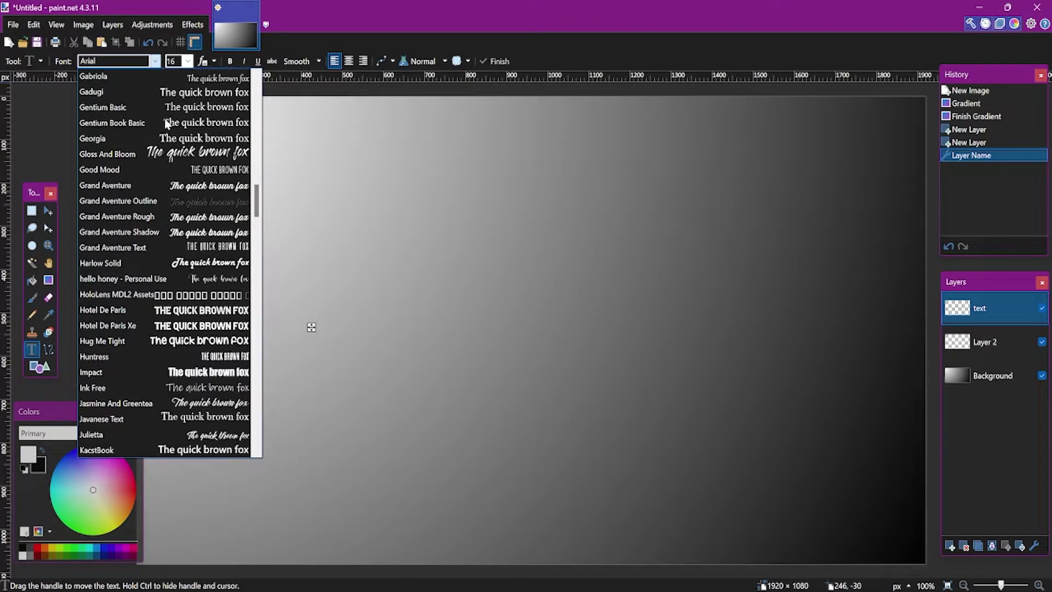
click(168, 266)
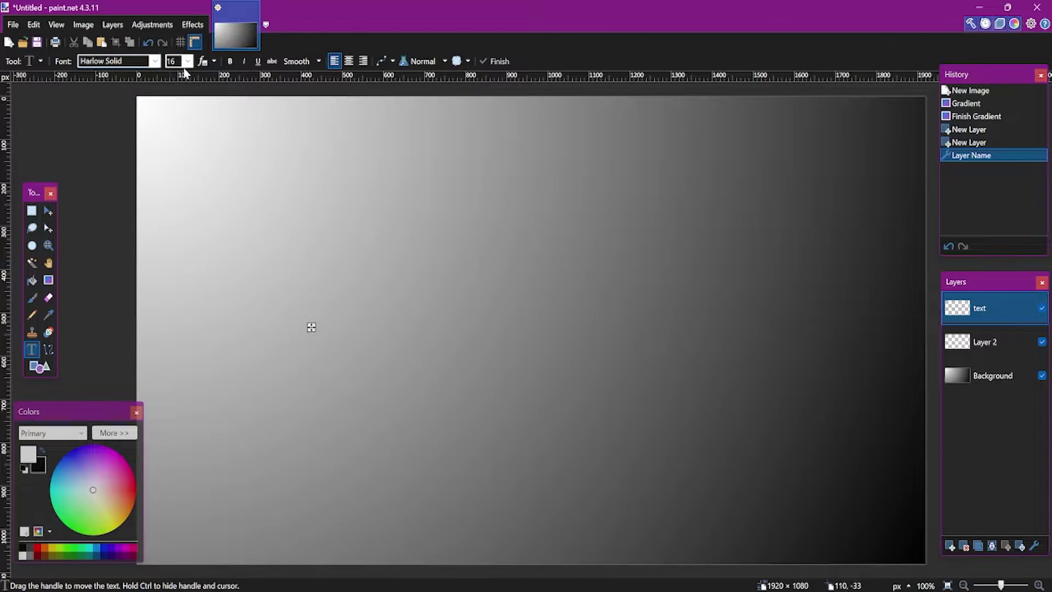
text(96something you wnat)
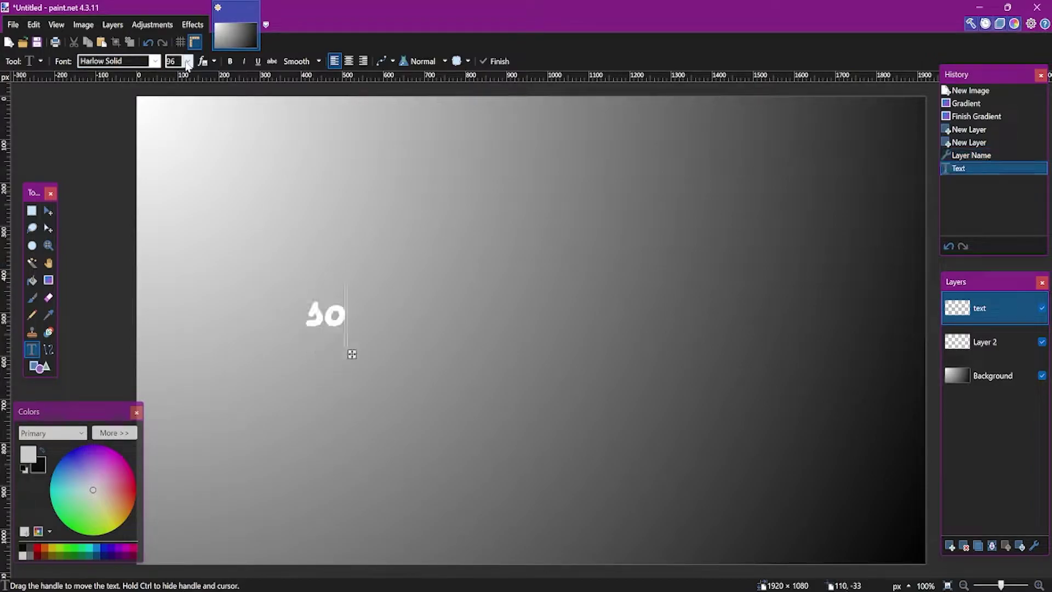
key(BackSpace)
key(BackSpace)
key(BackSpace)
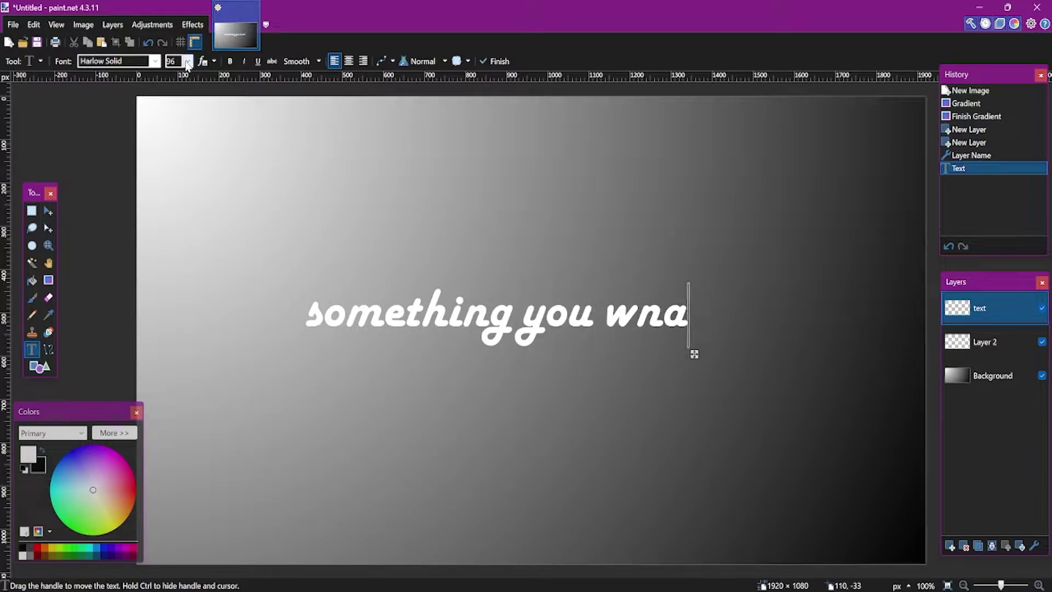
text(ant)
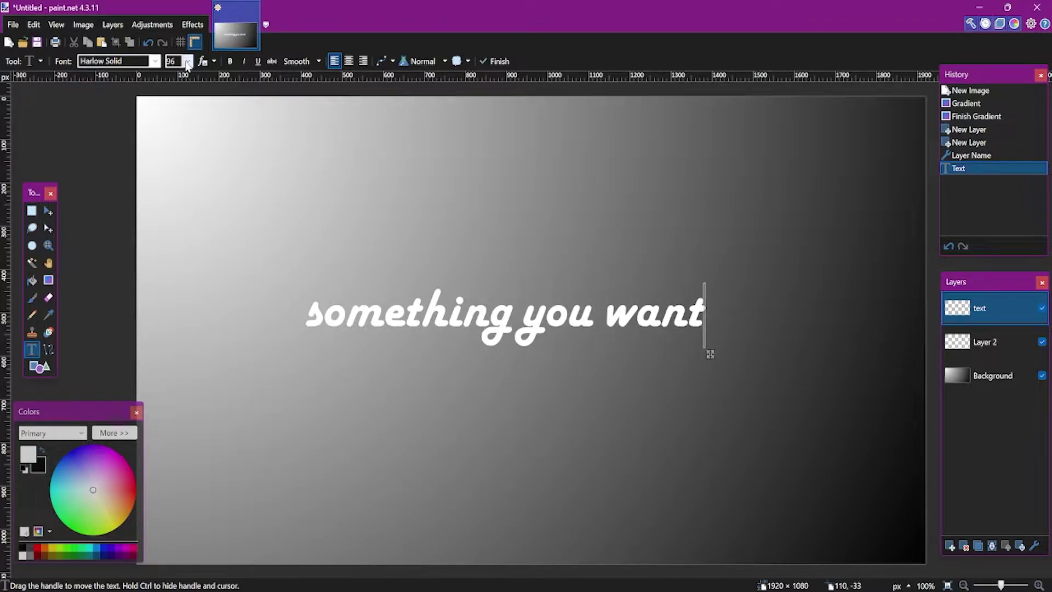
Step: Magic Wand the 'something you want' lettering, raising tolerance to 75% to include soft edges
click(31, 262)
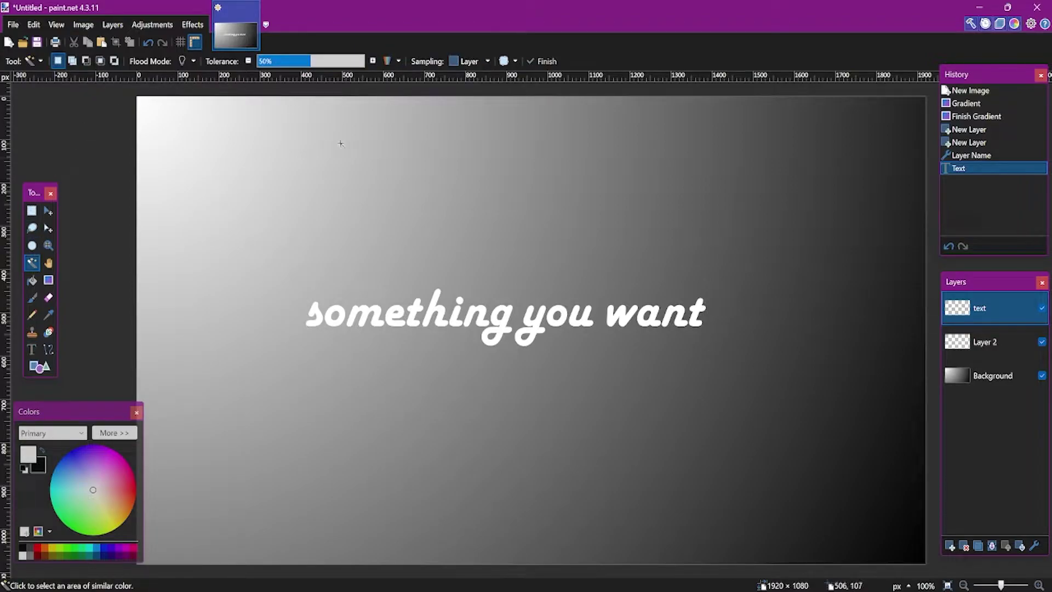
click(313, 300)
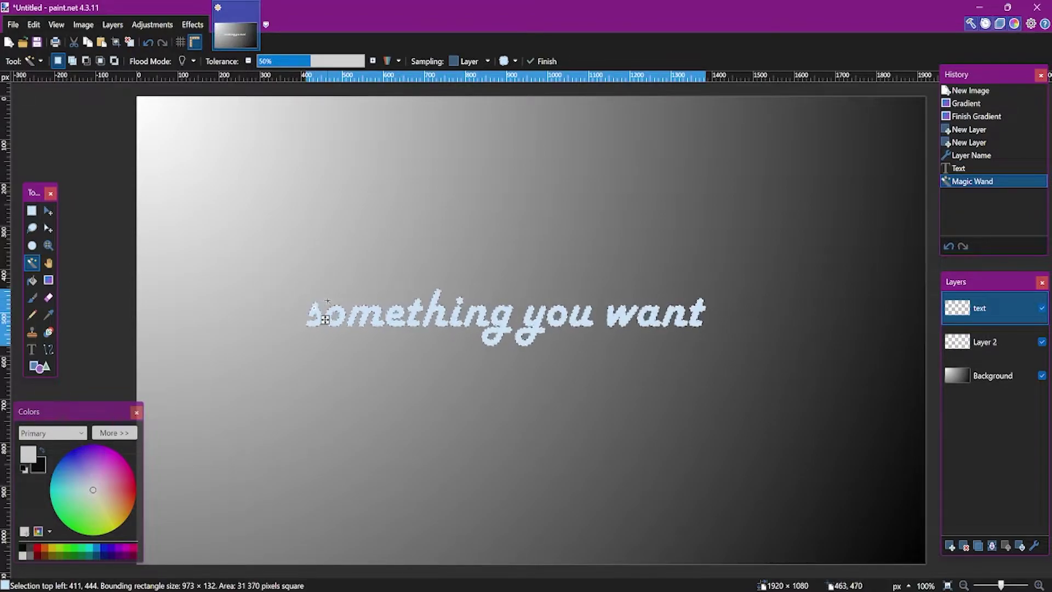
scroll(323, 318, up, 5)
scroll(339, 311, up, 6)
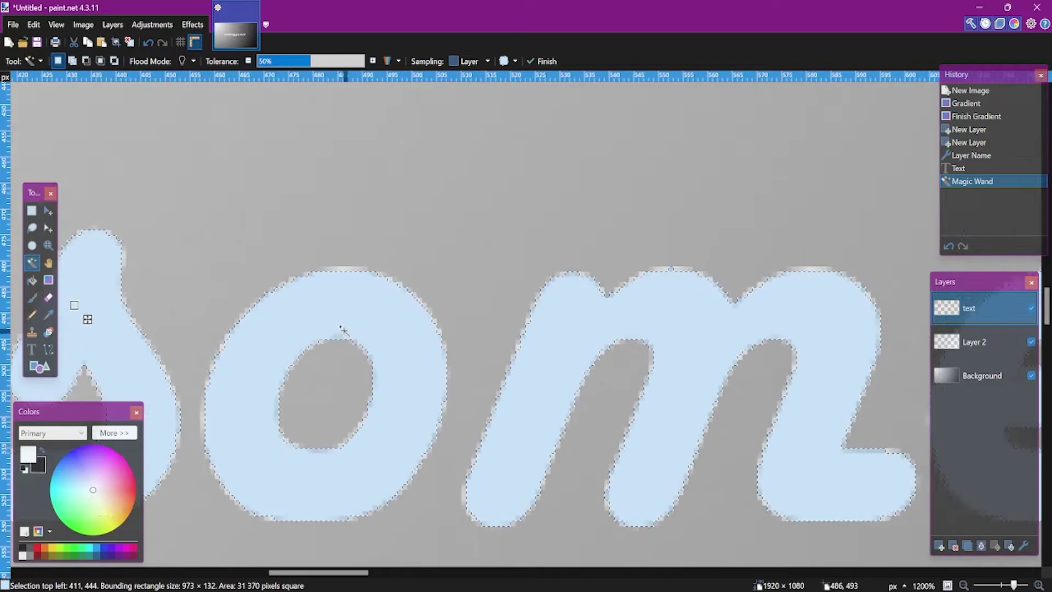
scroll(372, 265, left, 3)
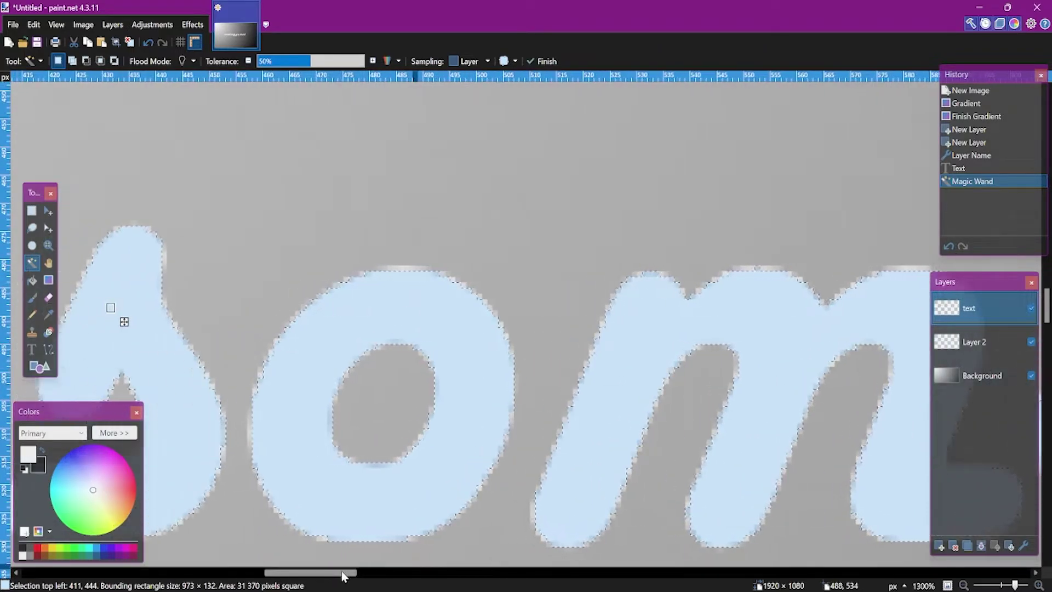
scroll(361, 511, down, 1)
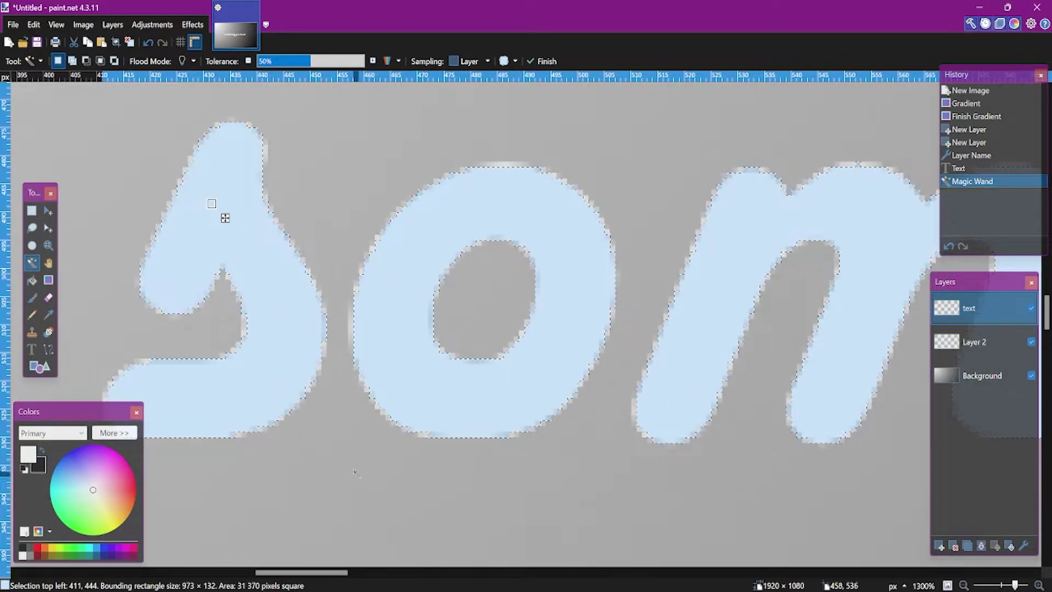
scroll(312, 401, down, 1)
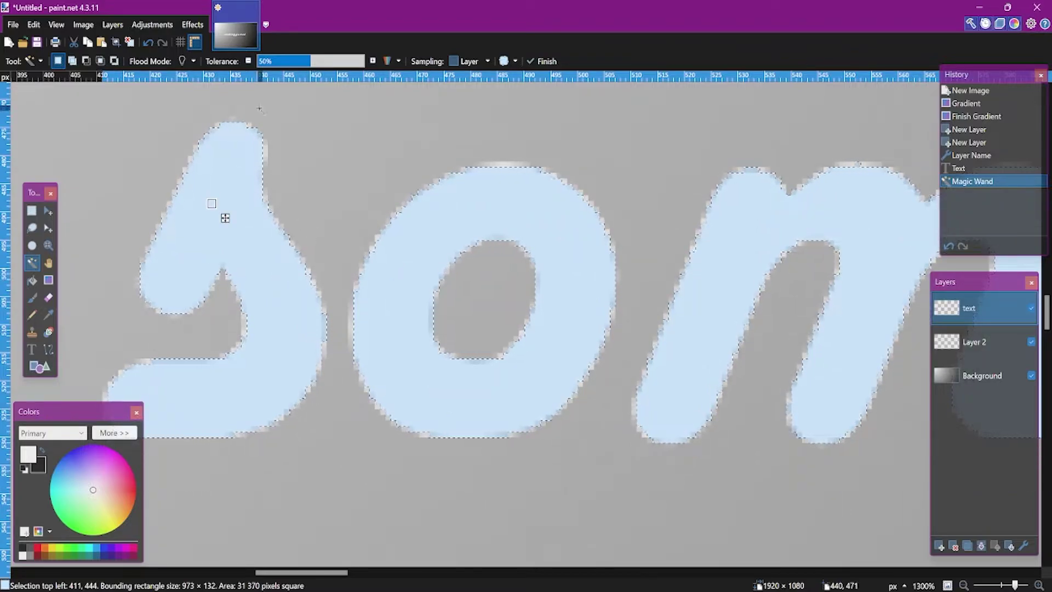
drag(313, 66, 338, 67)
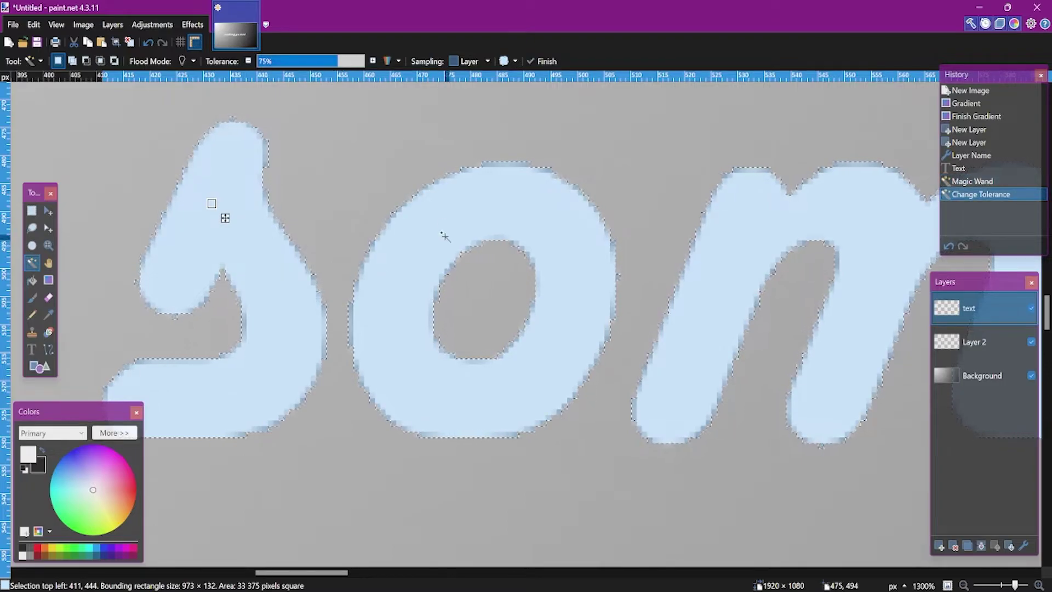
scroll(449, 249, down, 4)
scroll(449, 249, down, 4)
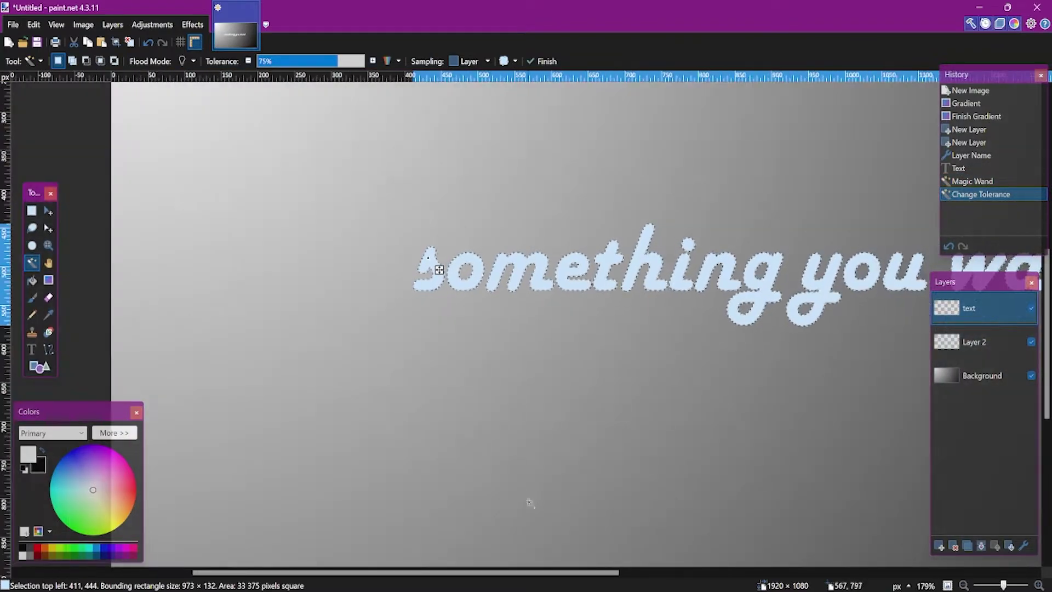
drag(571, 573, 675, 573)
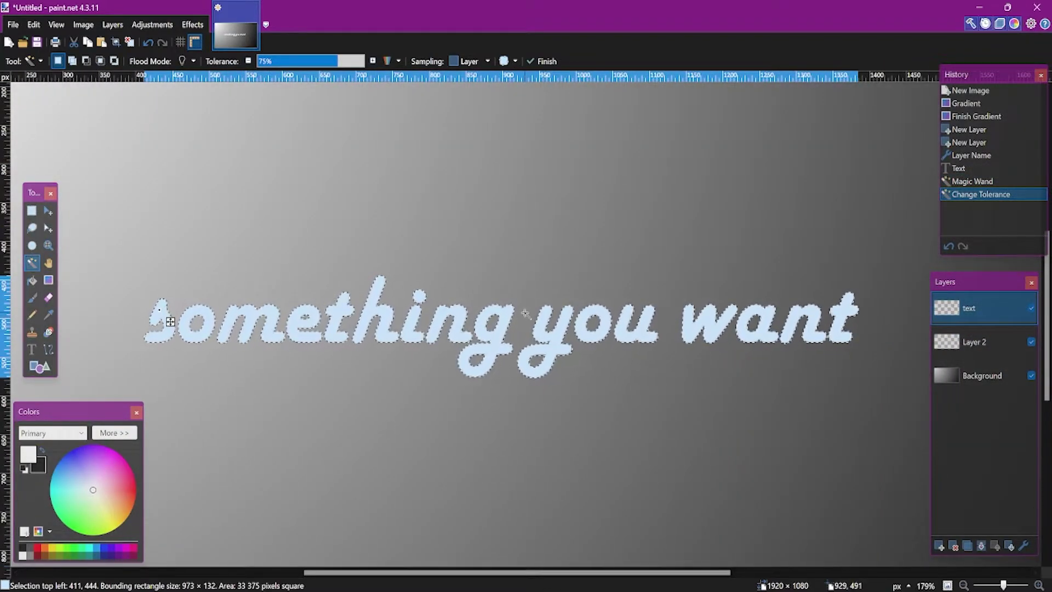
Step: With the Gradient tool, set the primary colour to cyan and secondary to dark purple
click(53, 283)
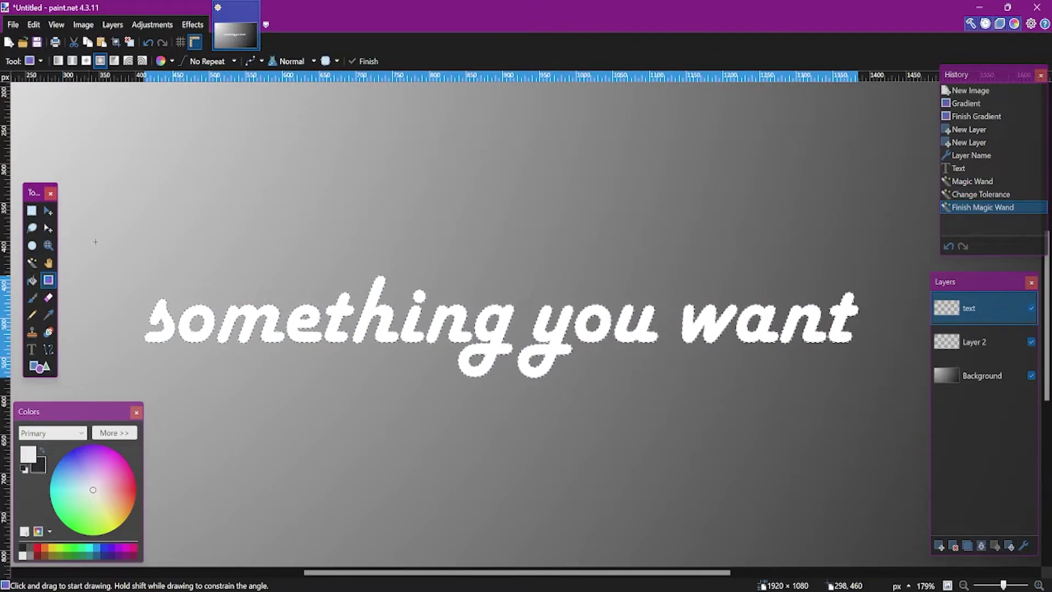
click(89, 548)
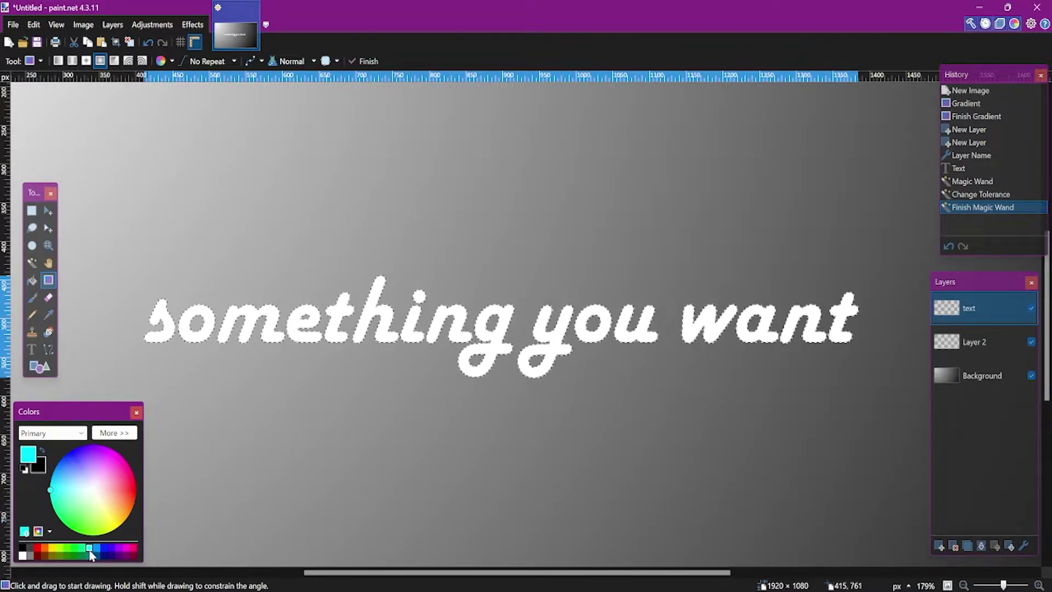
right_click(116, 550)
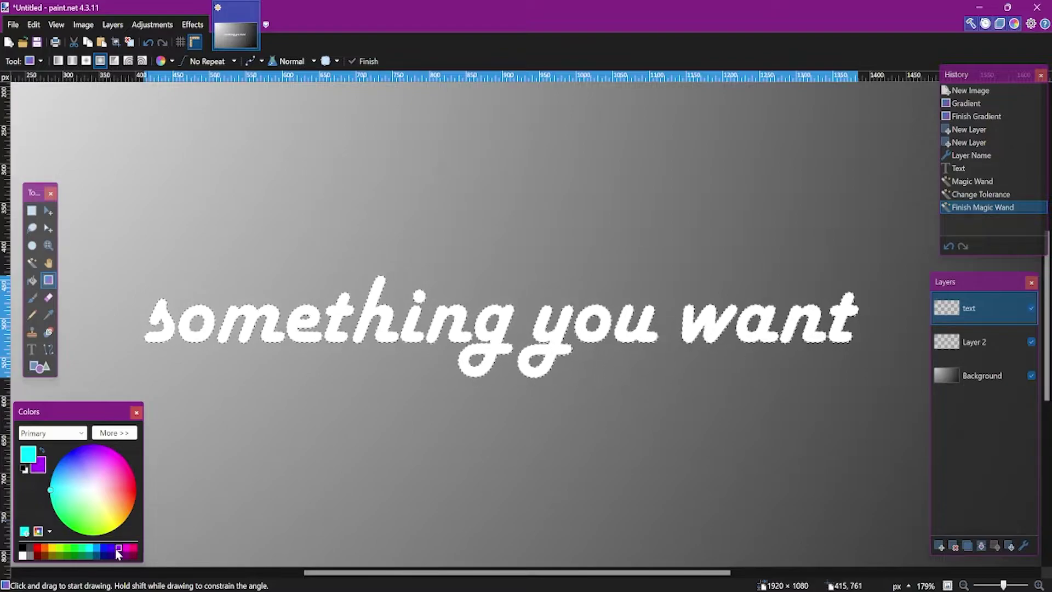
right_click(120, 555)
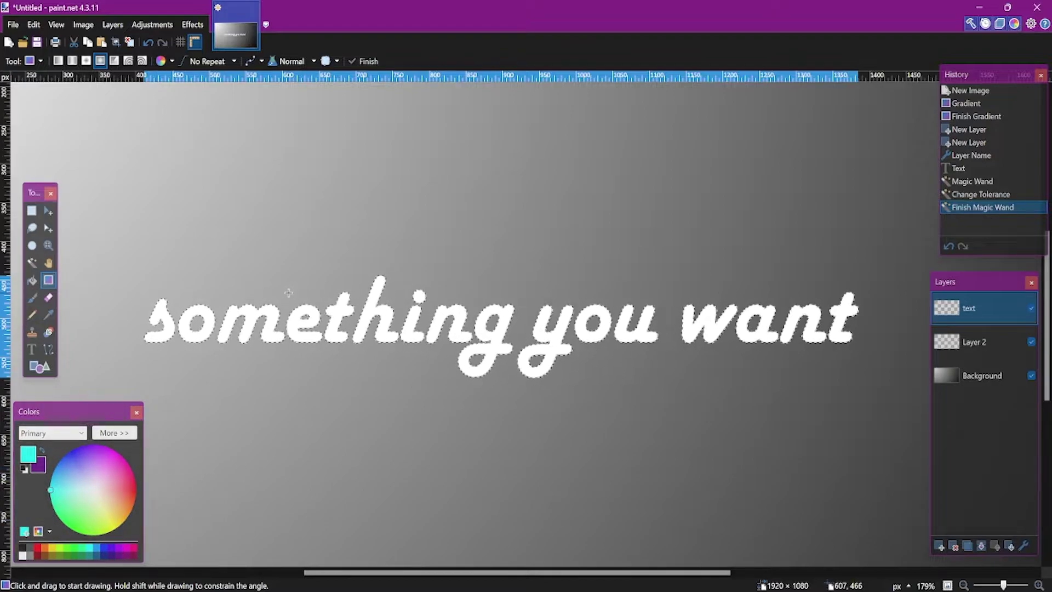
Step: Drag a linear cyan-to-purple gradient across the selected text, then deselect
drag(284, 283, 759, 452)
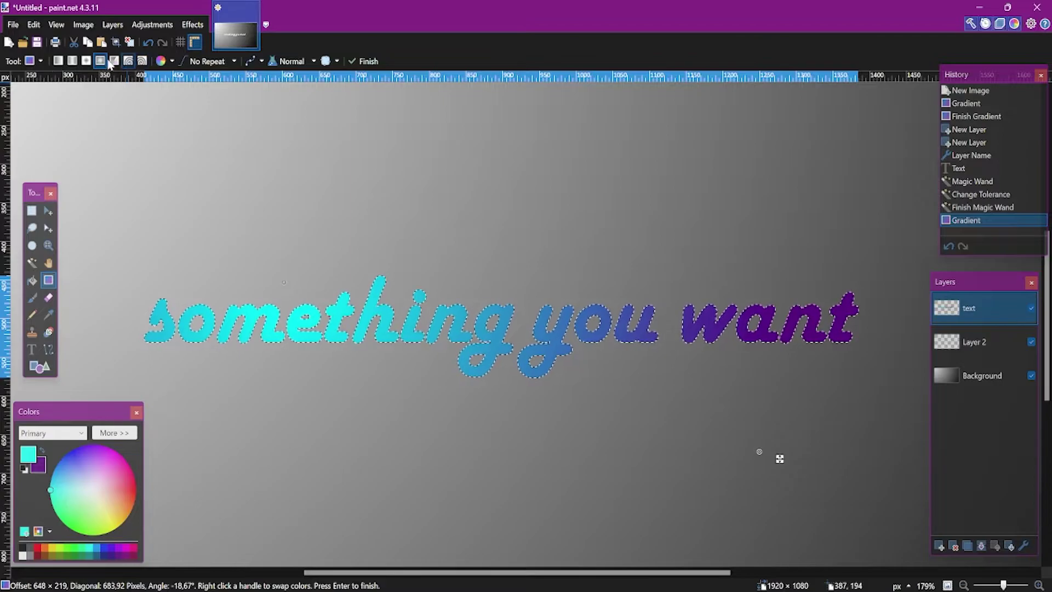
click(68, 62)
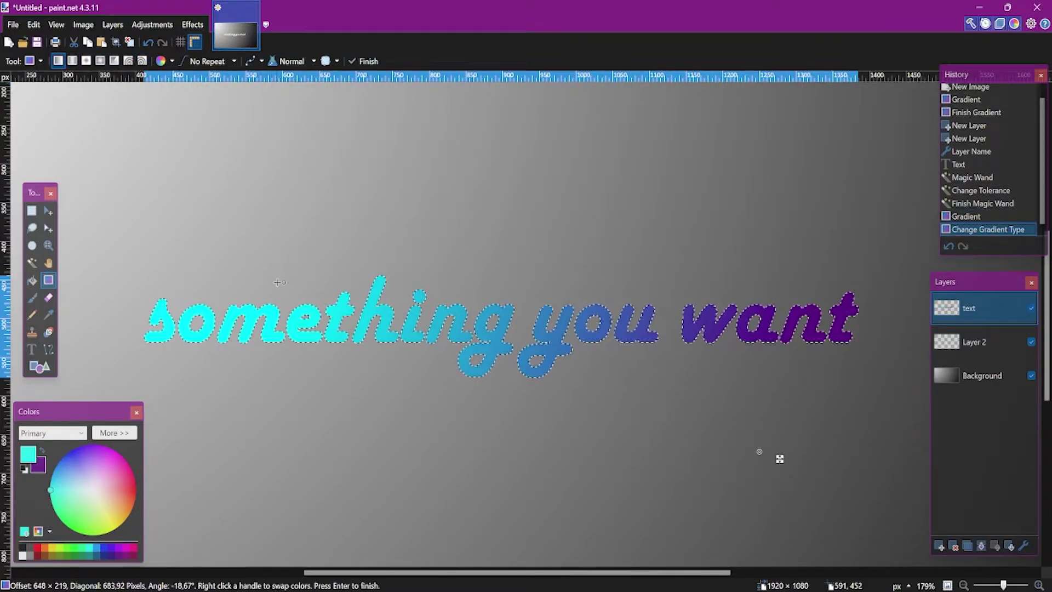
drag(283, 282, 156, 222)
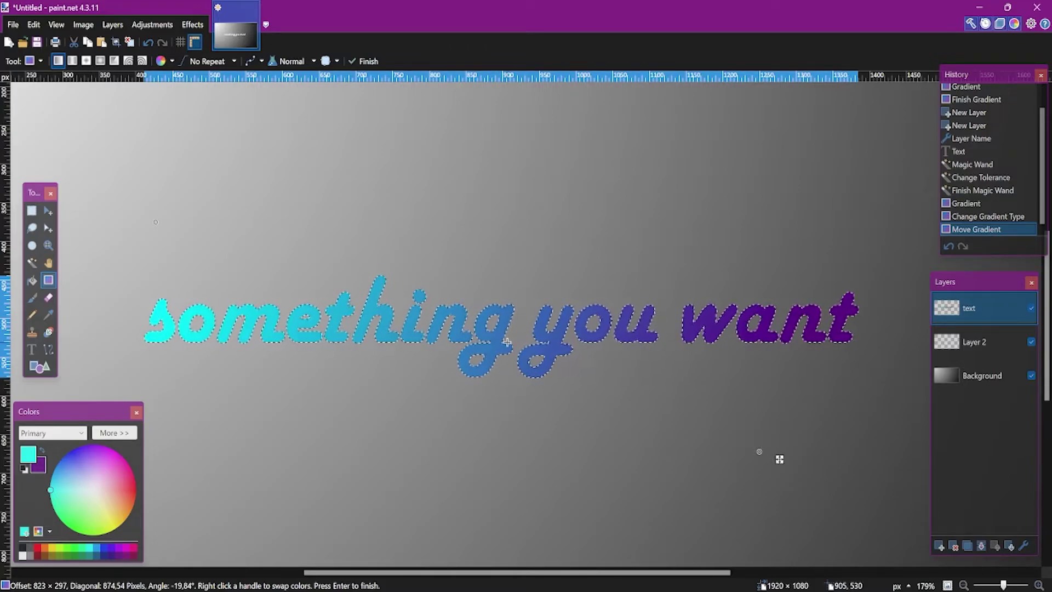
key(ctrl+d)
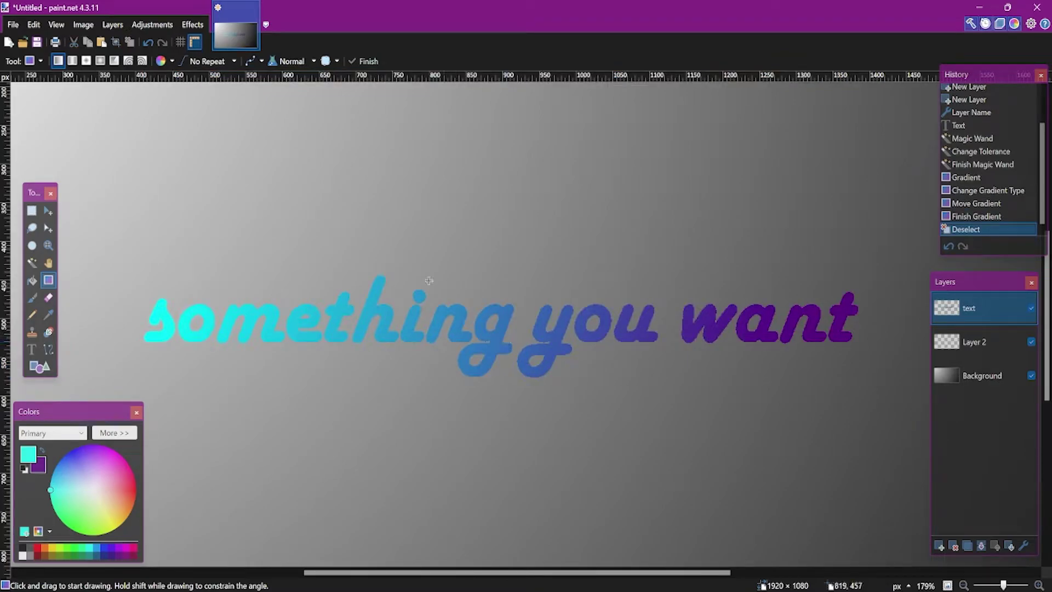
Step: Apply Feather Object with its default radius to the gradient lettering
scroll(463, 357, up, 3)
scroll(463, 358, down, 4)
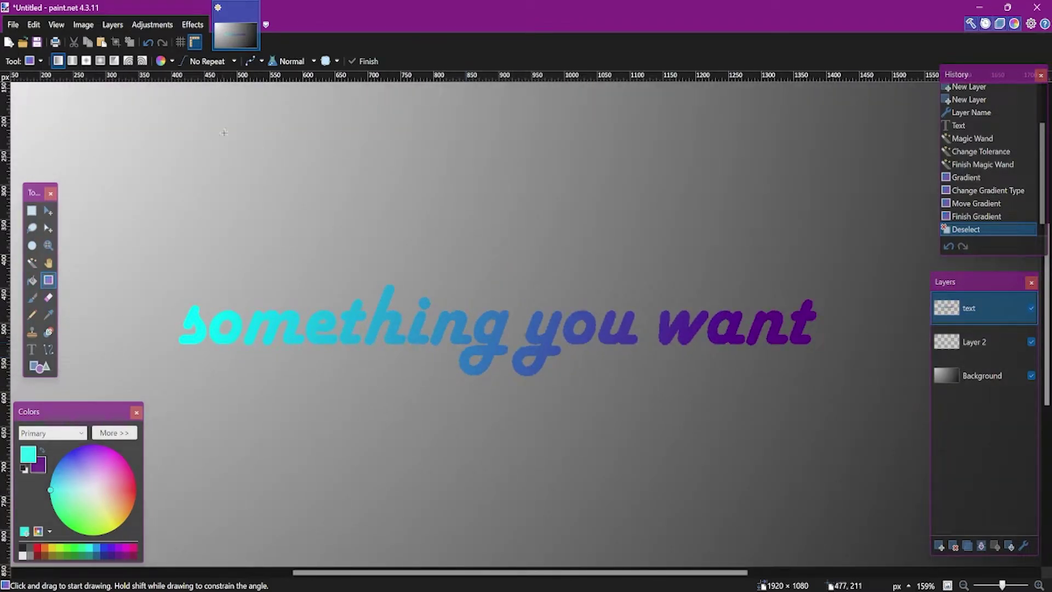
click(192, 24)
mouse_move(271, 185)
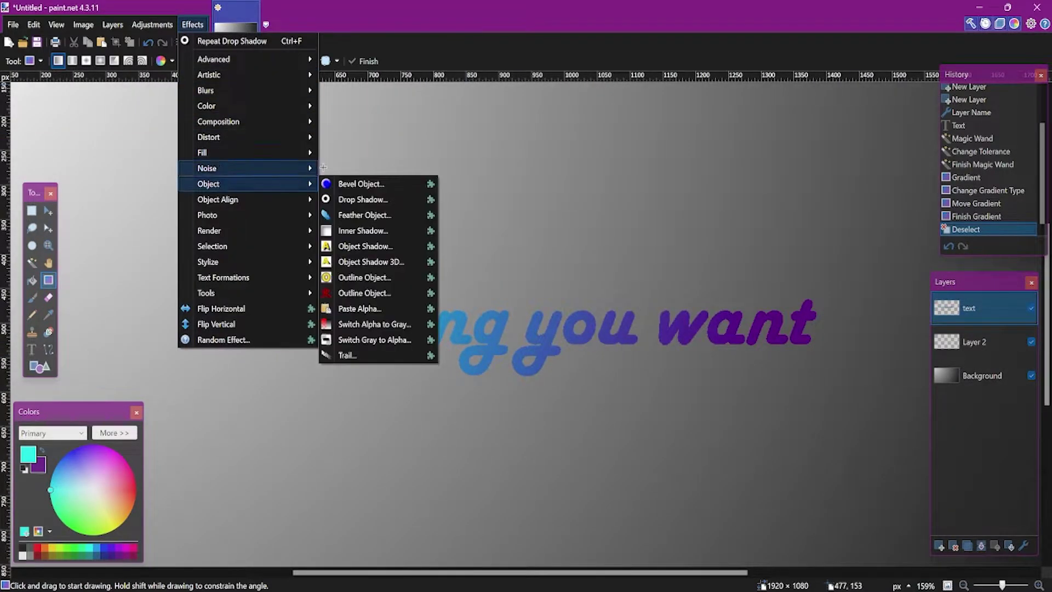
click(370, 216)
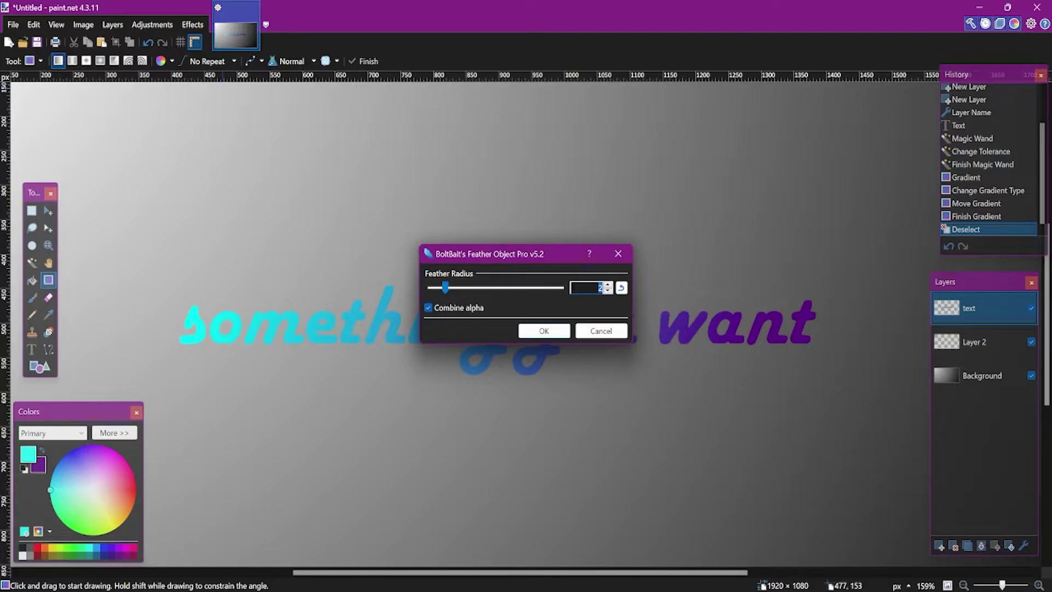
click(550, 331)
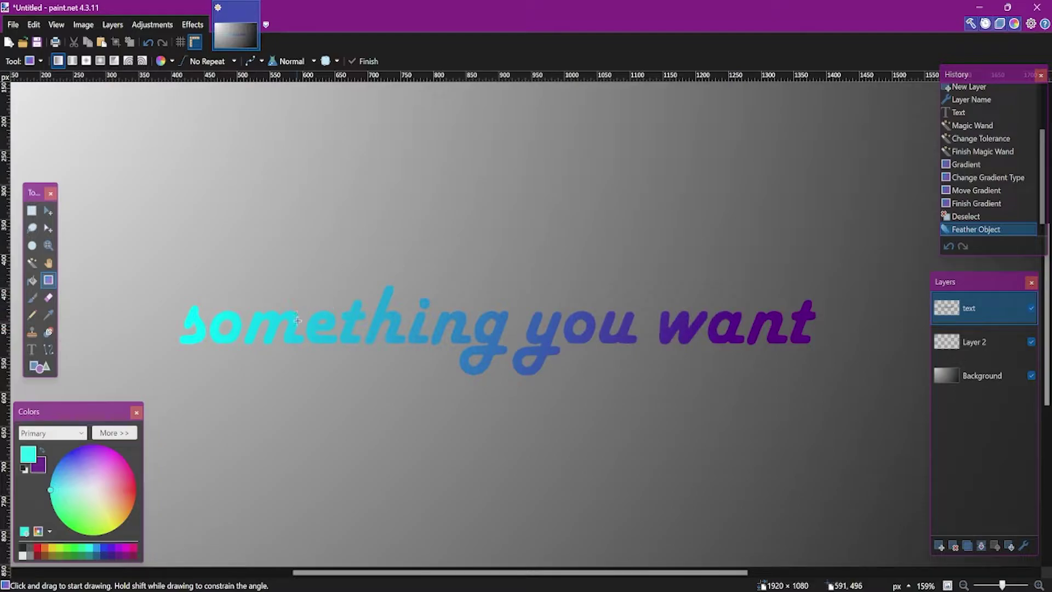
scroll(298, 320, up, 2)
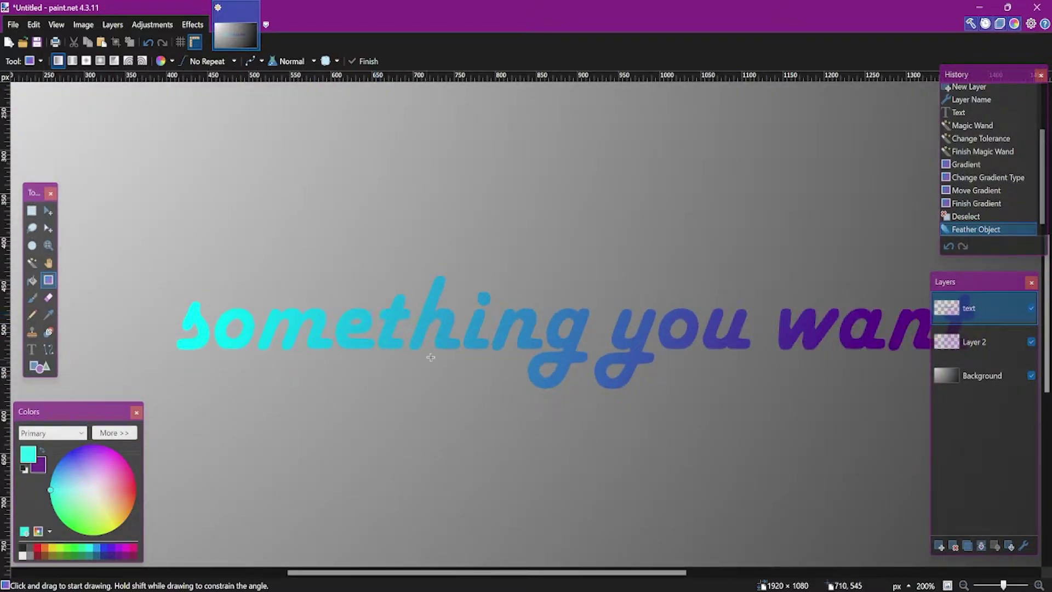
scroll(430, 358, down, 2)
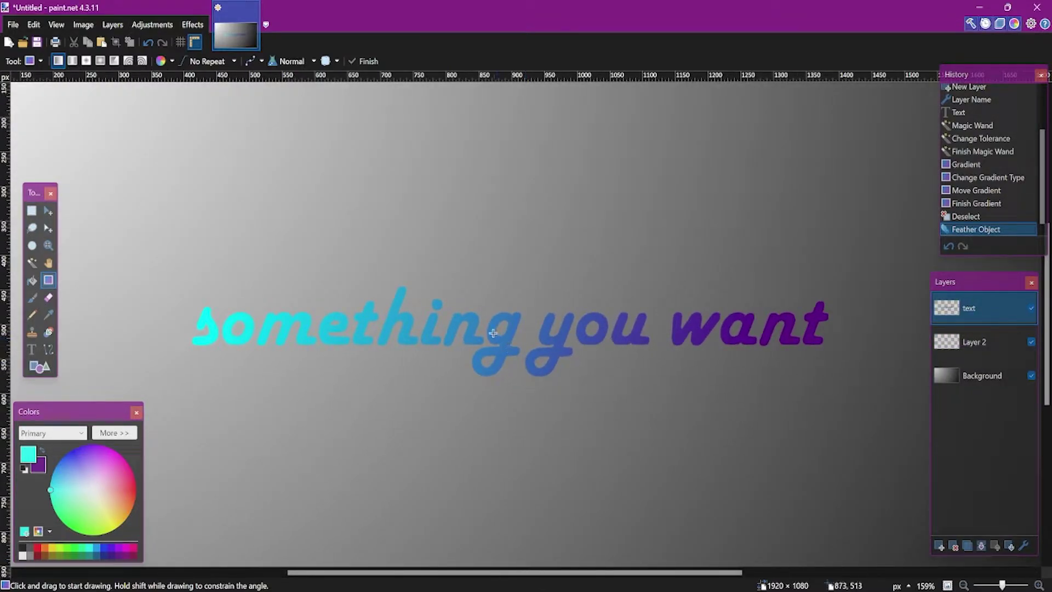
Step: Apply a Glow with radius 6 and brightness -18 to the gradient text
click(192, 24)
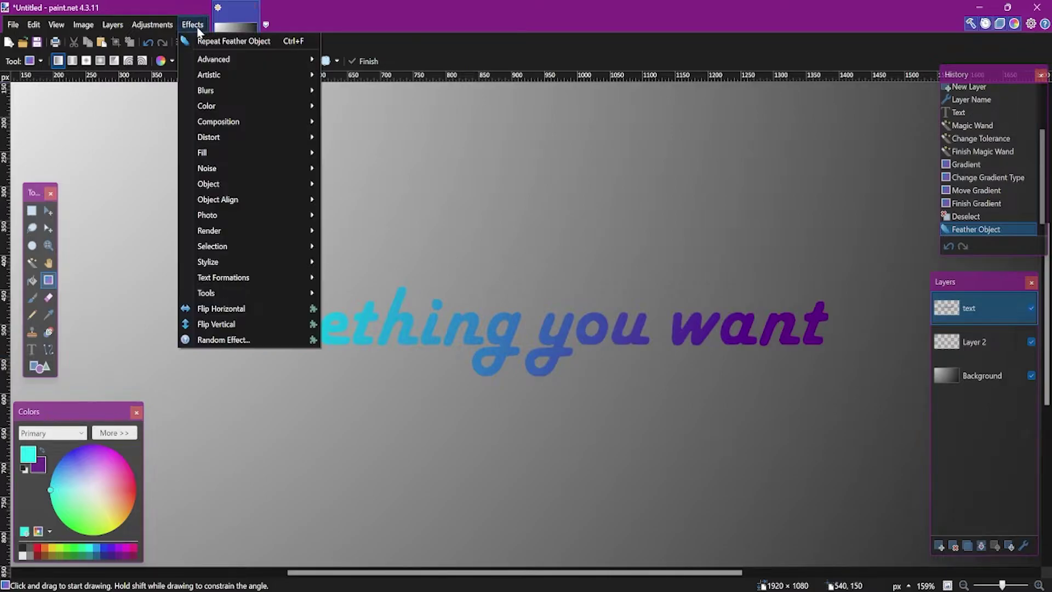
mouse_move(208, 221)
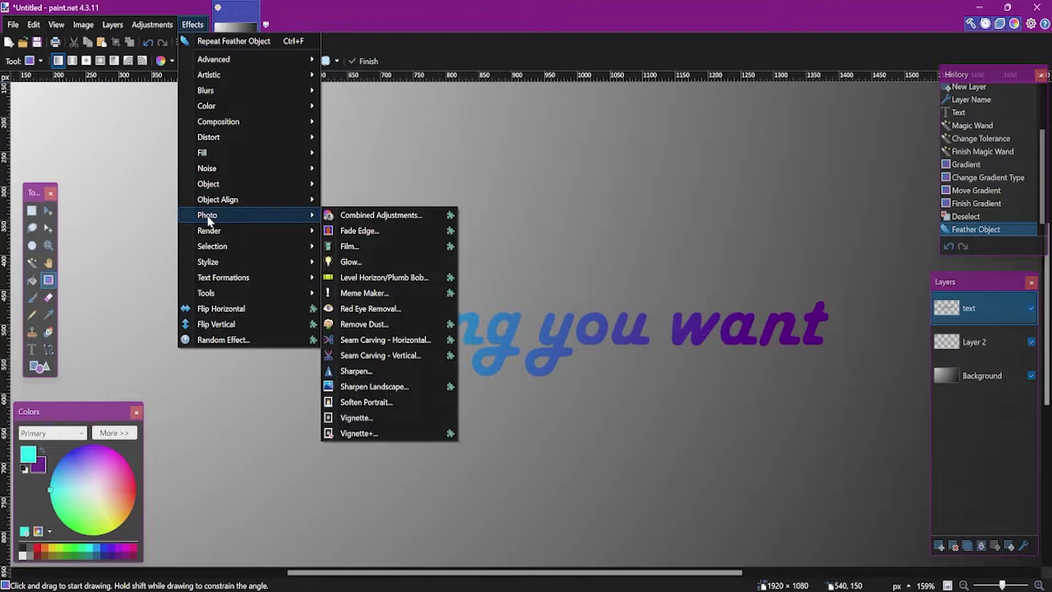
click(373, 252)
drag(443, 232, 495, 156)
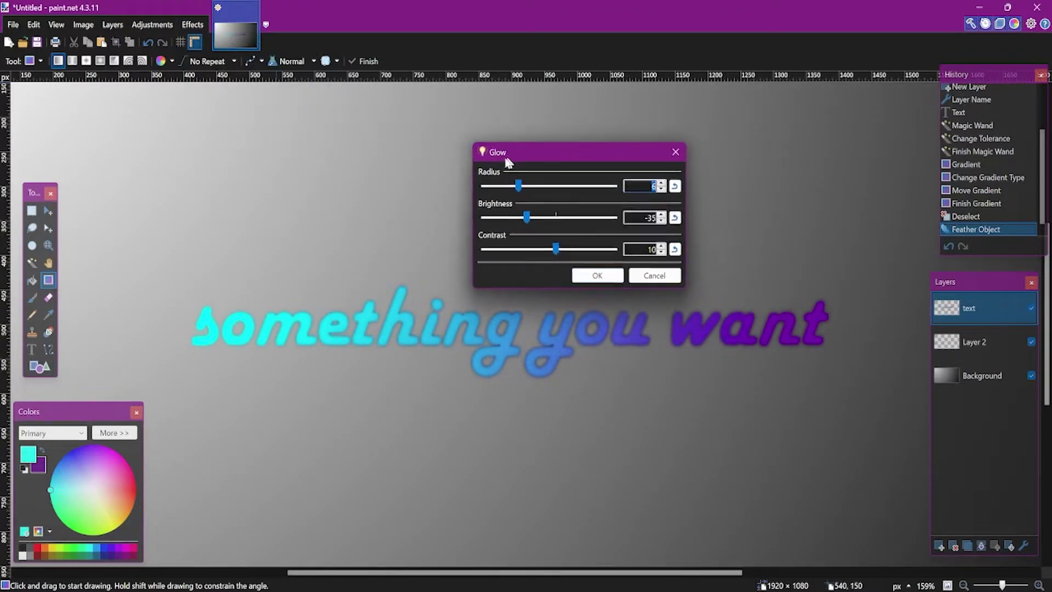
drag(527, 222, 555, 222)
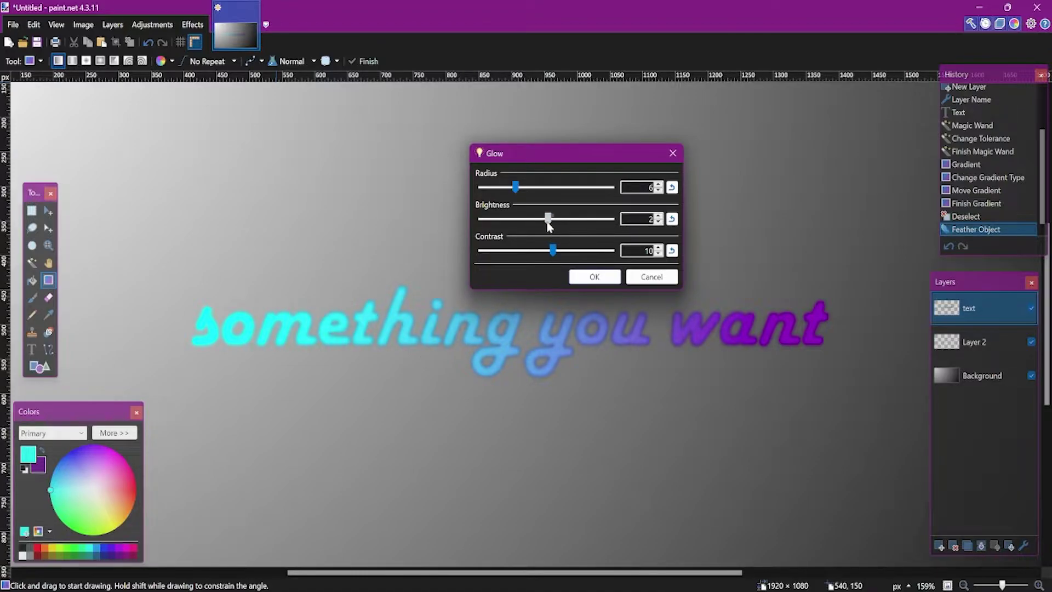
drag(550, 227, 537, 227)
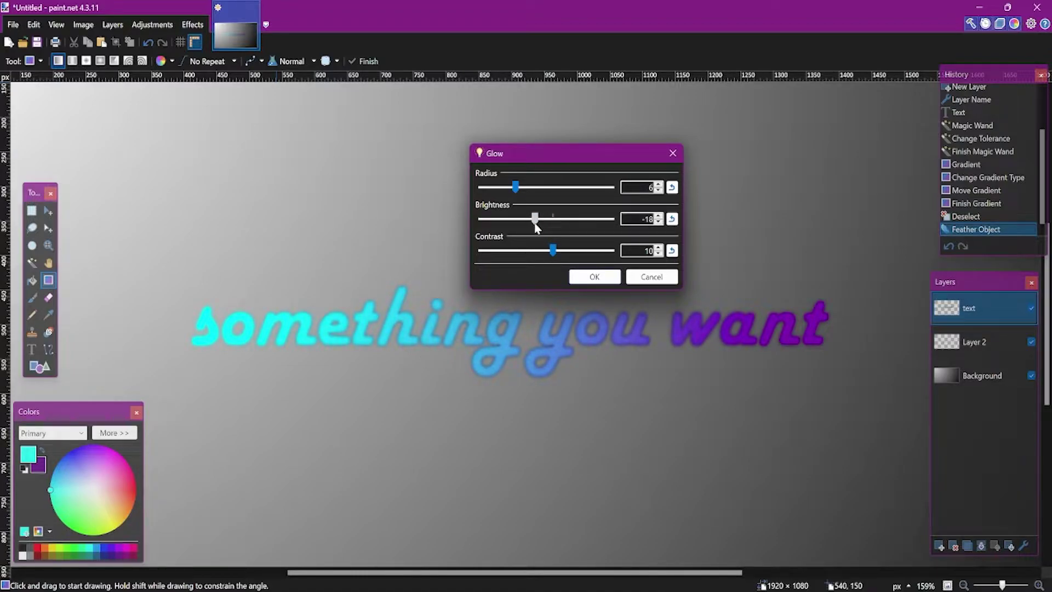
click(574, 274)
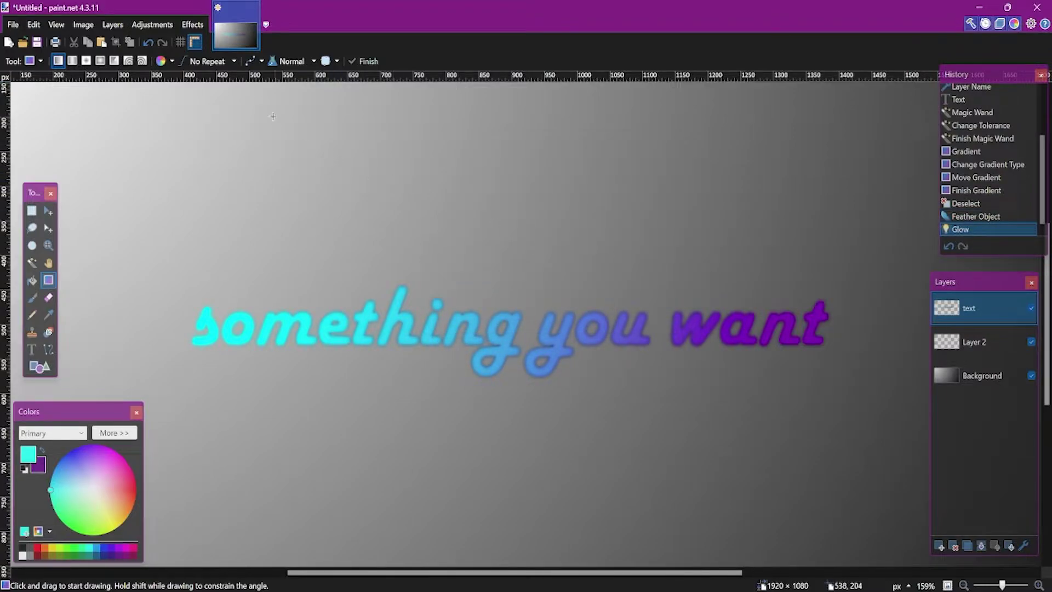
Step: Outline the text in black with a Drop Shadow of widening radius 4
click(192, 24)
mouse_move(246, 188)
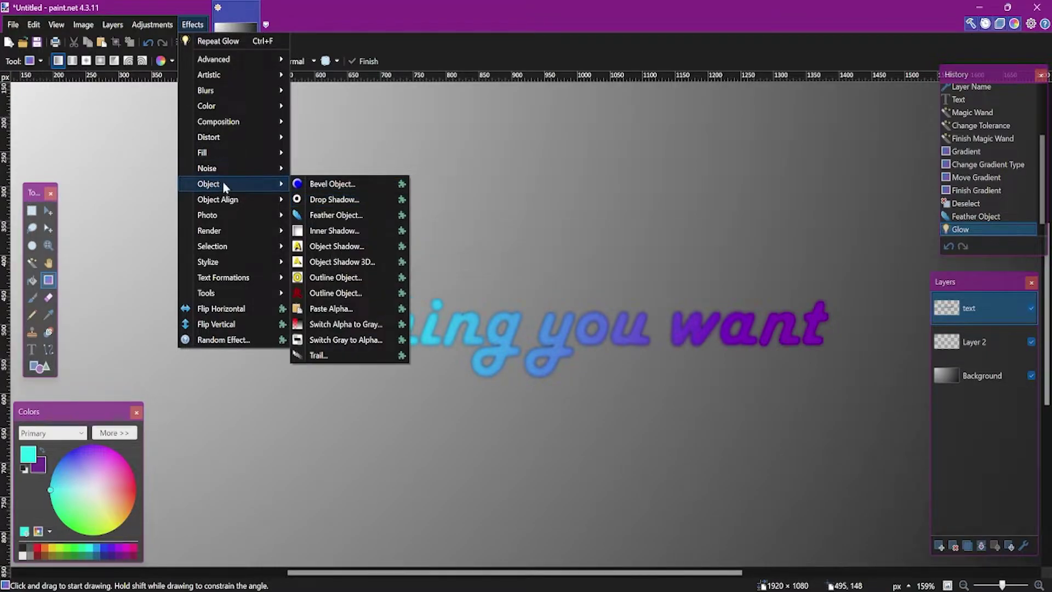
click(304, 200)
drag(429, 145, 600, 79)
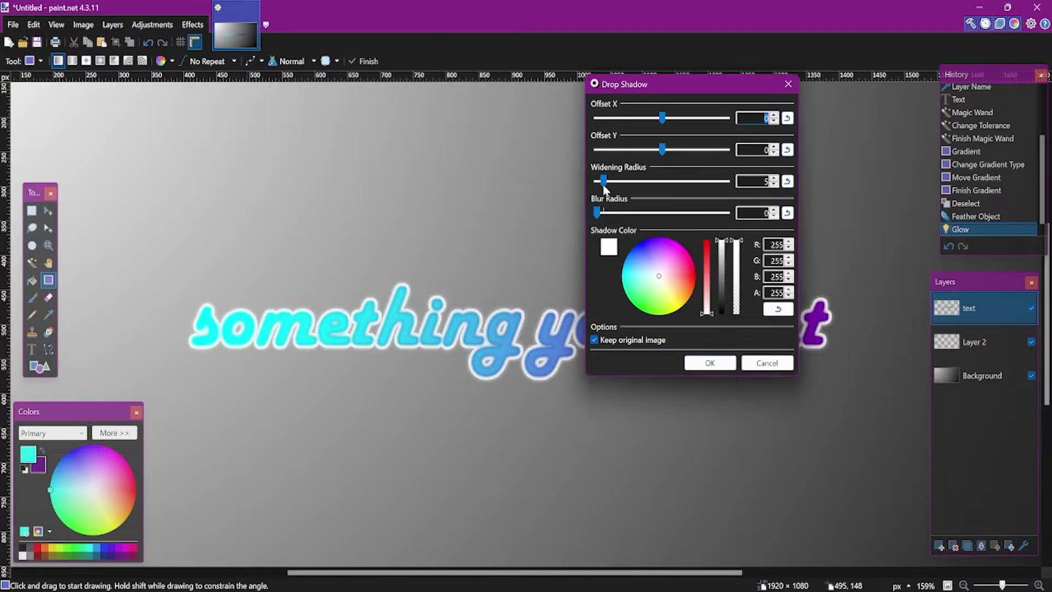
drag(603, 186, 605, 186)
drag(607, 187, 605, 186)
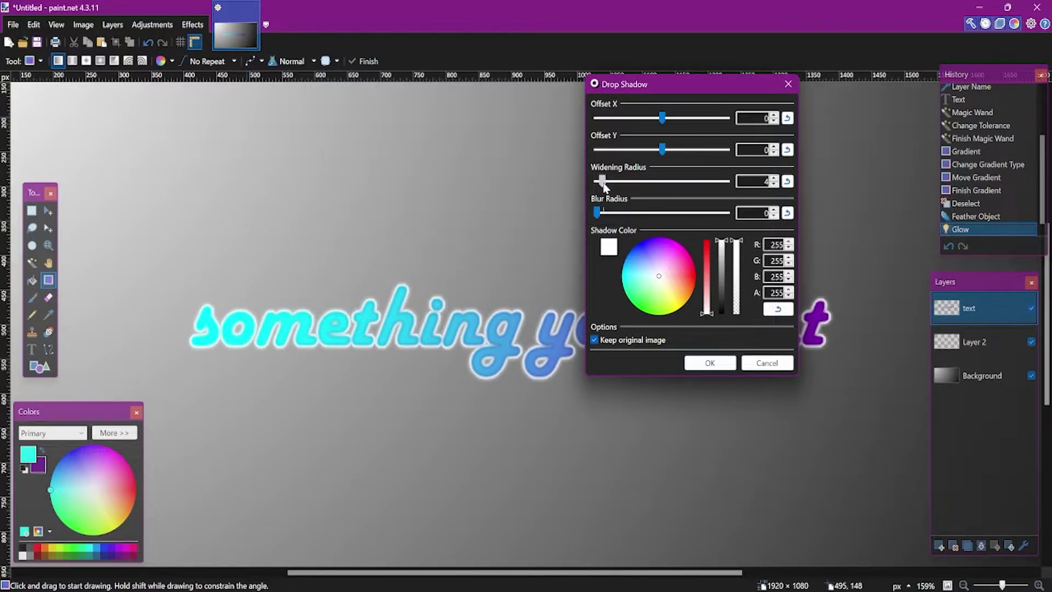
drag(719, 292, 720, 310)
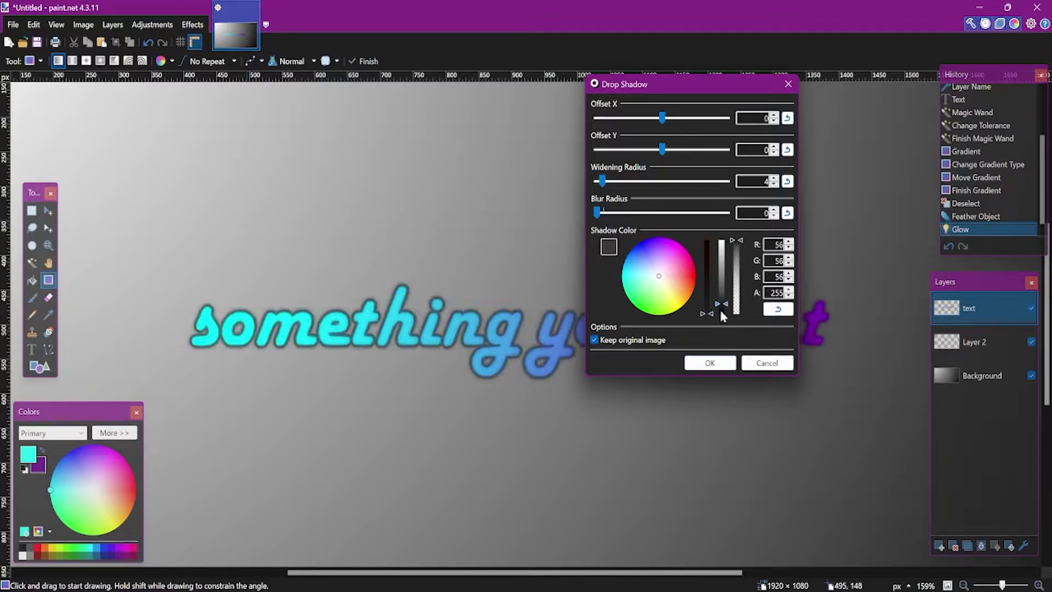
click(707, 367)
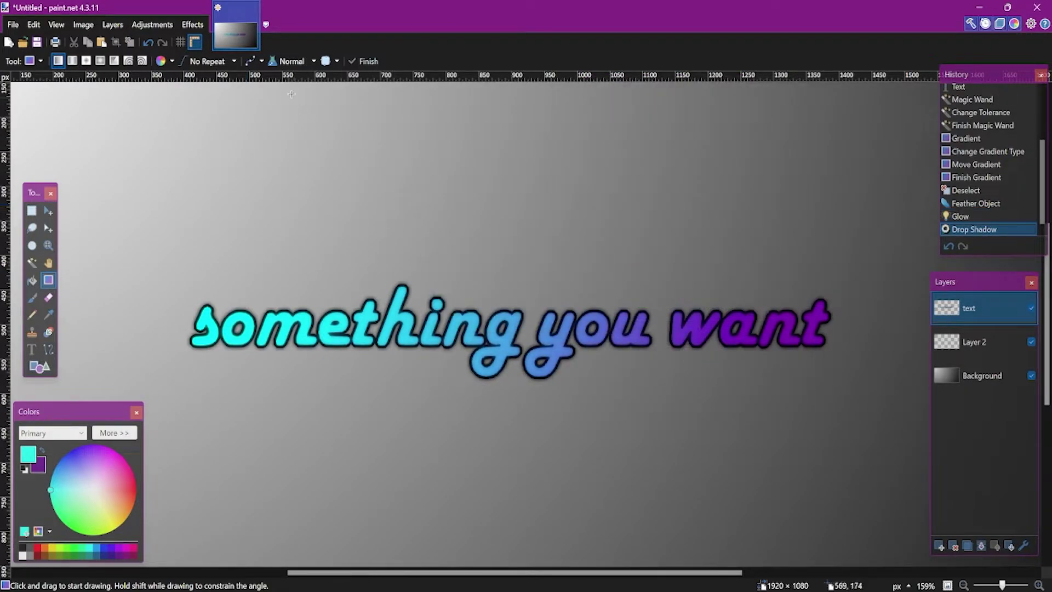
Step: Apply a second Drop Shadow in white to add an outer white outline
click(192, 24)
mouse_move(265, 184)
click(334, 199)
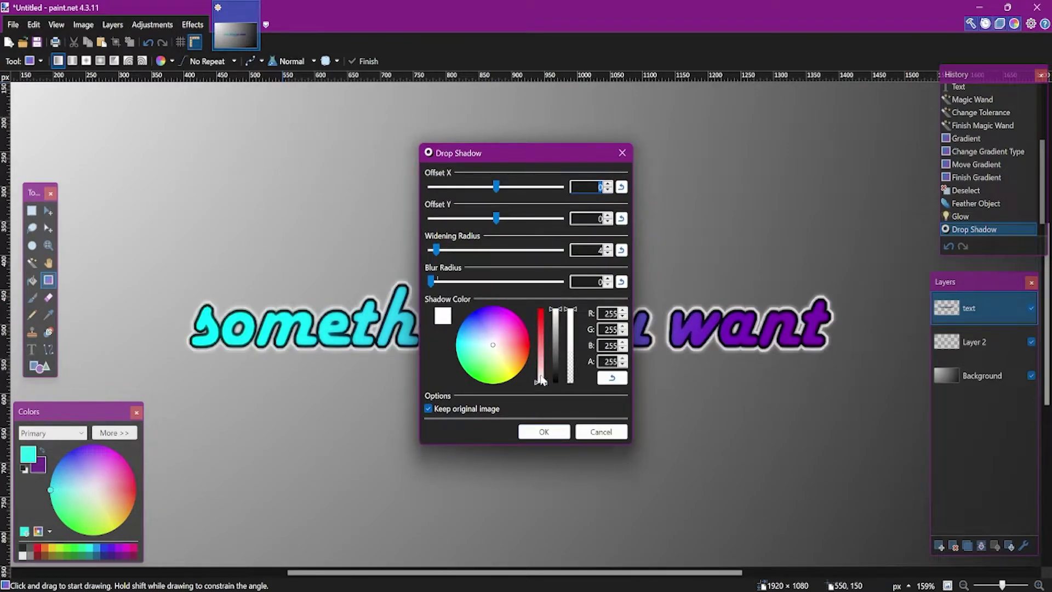
click(539, 429)
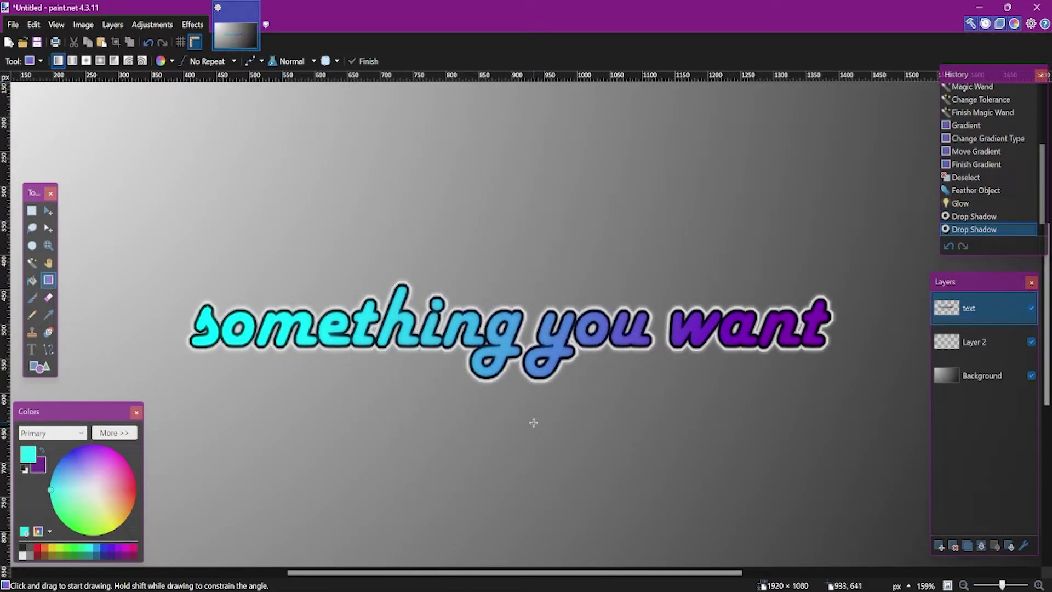
click(192, 24)
Step: Add a black drop shadow with zero widening, 15 px down, at about 130 alpha
mouse_move(253, 185)
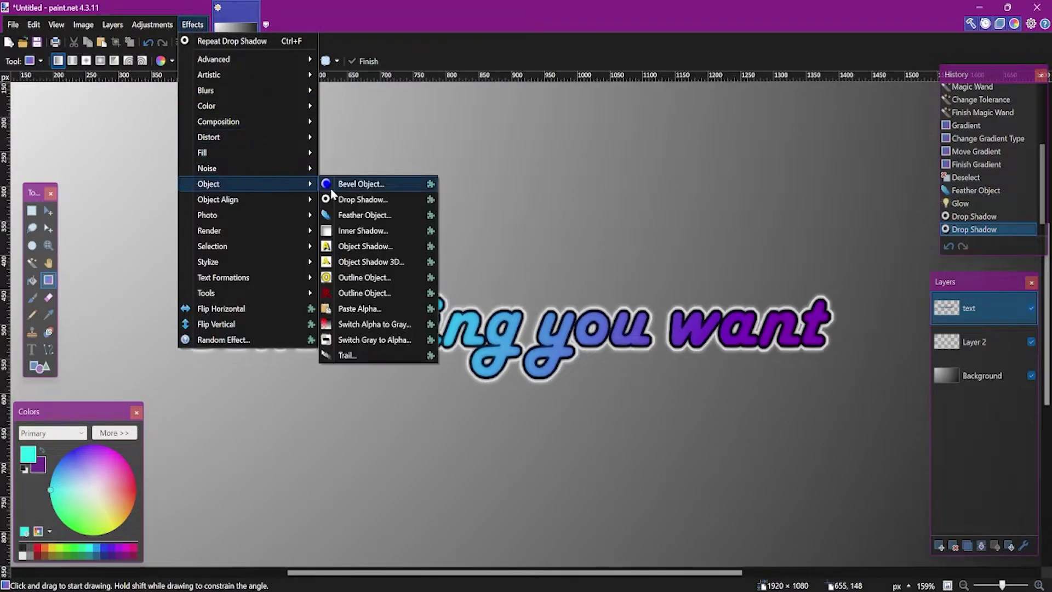
click(338, 200)
drag(537, 149, 663, 105)
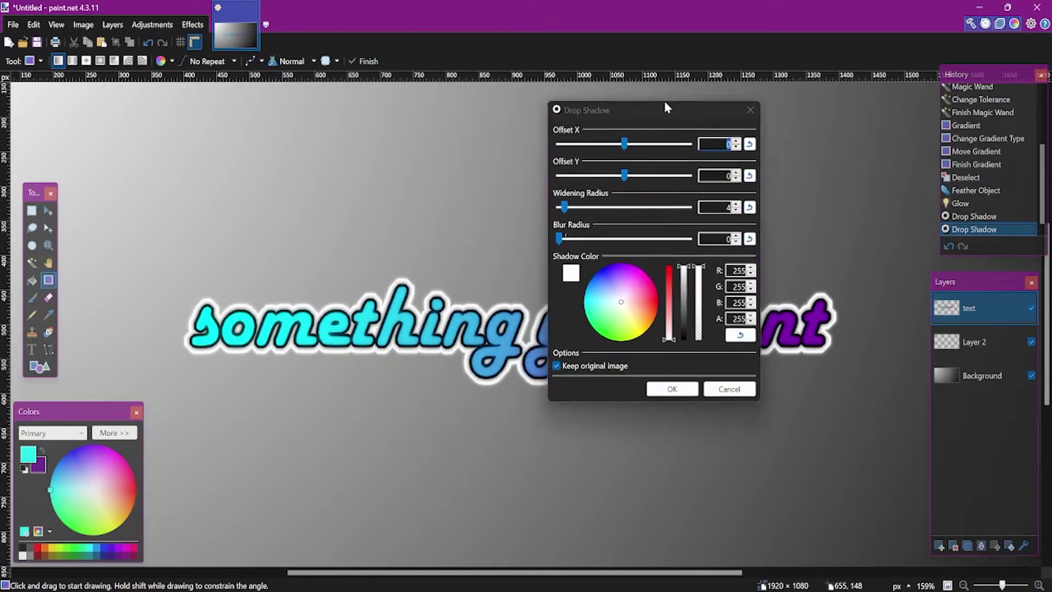
drag(556, 205, 542, 207)
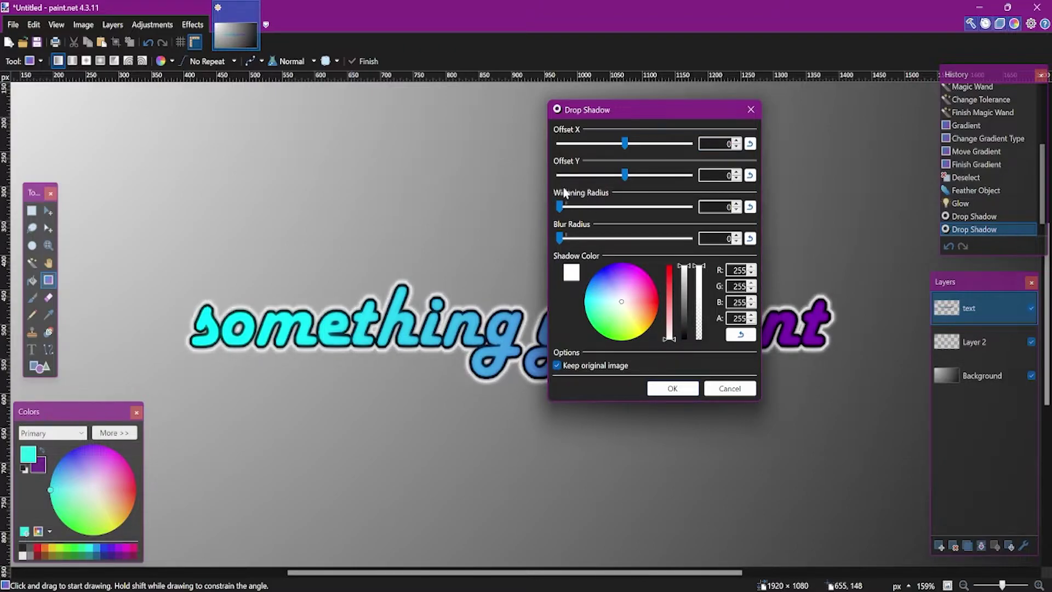
drag(684, 316, 683, 341)
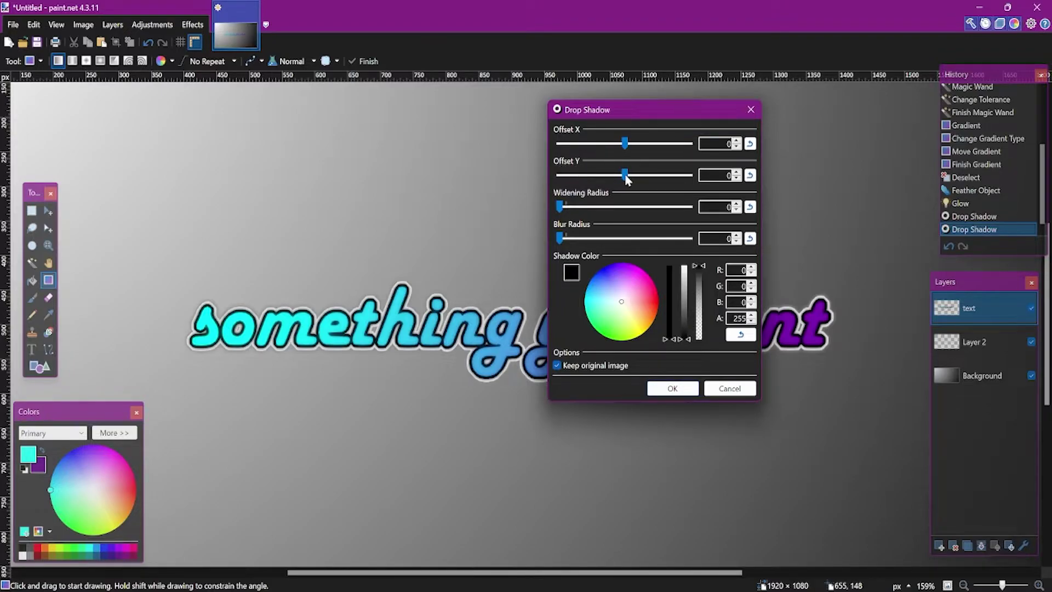
drag(626, 175, 636, 181)
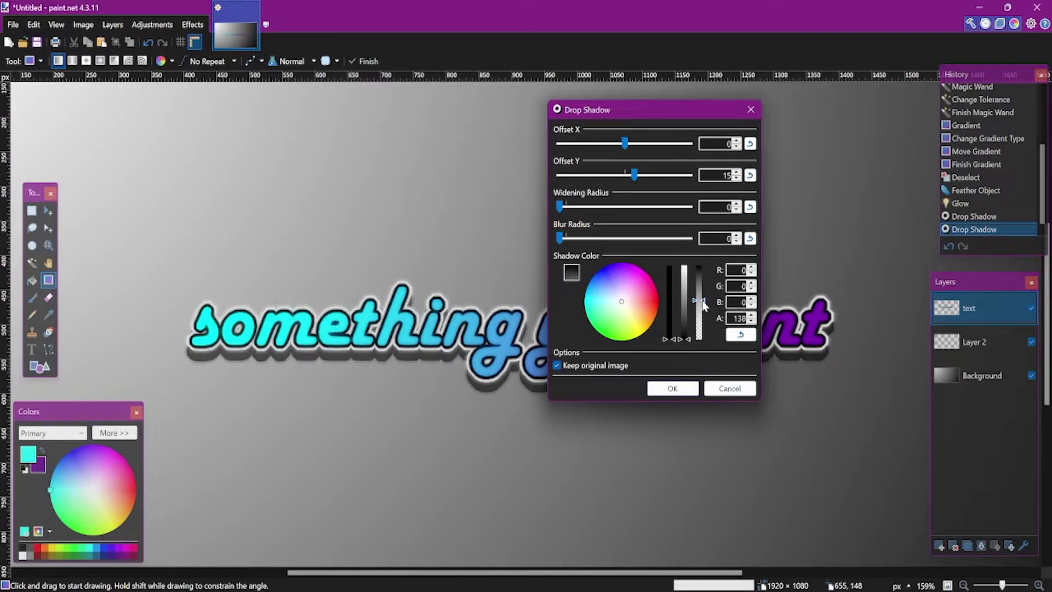
mouse_move(701, 288)
mouse_down()
mouse_move(704, 320)
mouse_move(707, 305)
mouse_up()
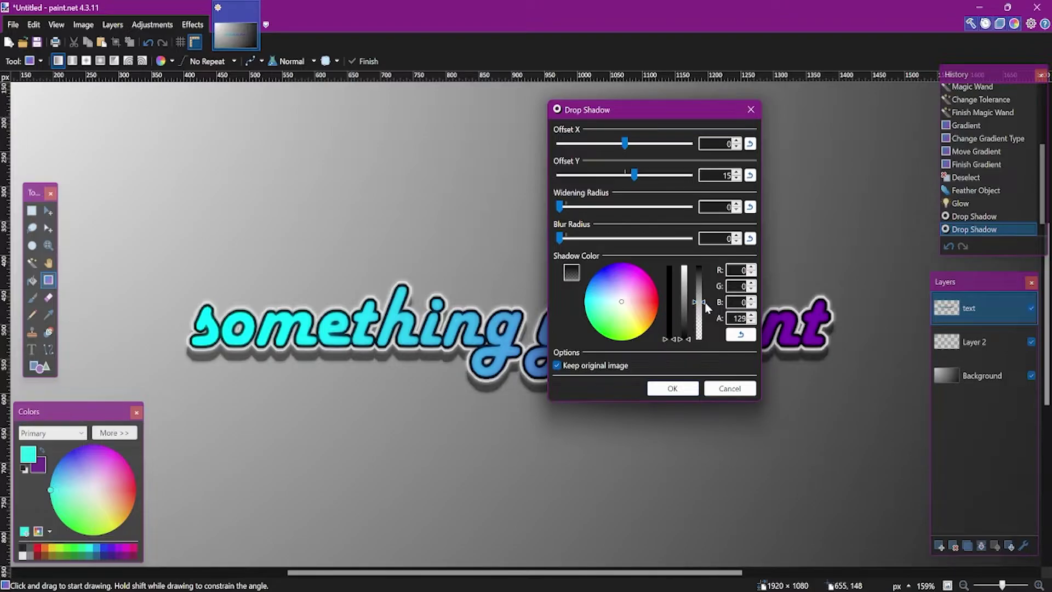
click(673, 389)
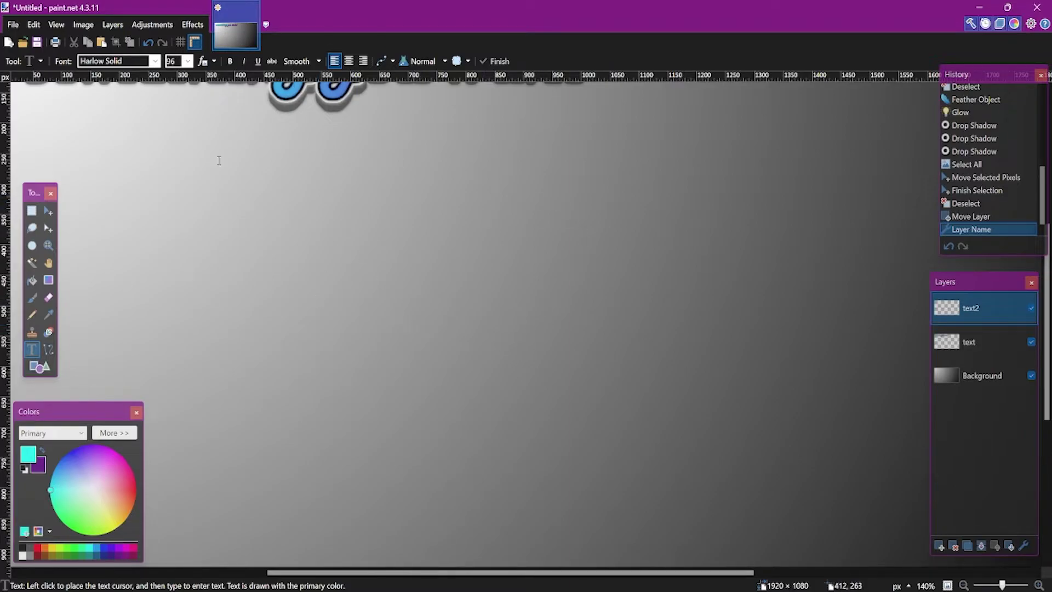
Step: Type 'Kocykek' in cyan and set up a black Drop Shadow outline with widening 6
click(162, 276)
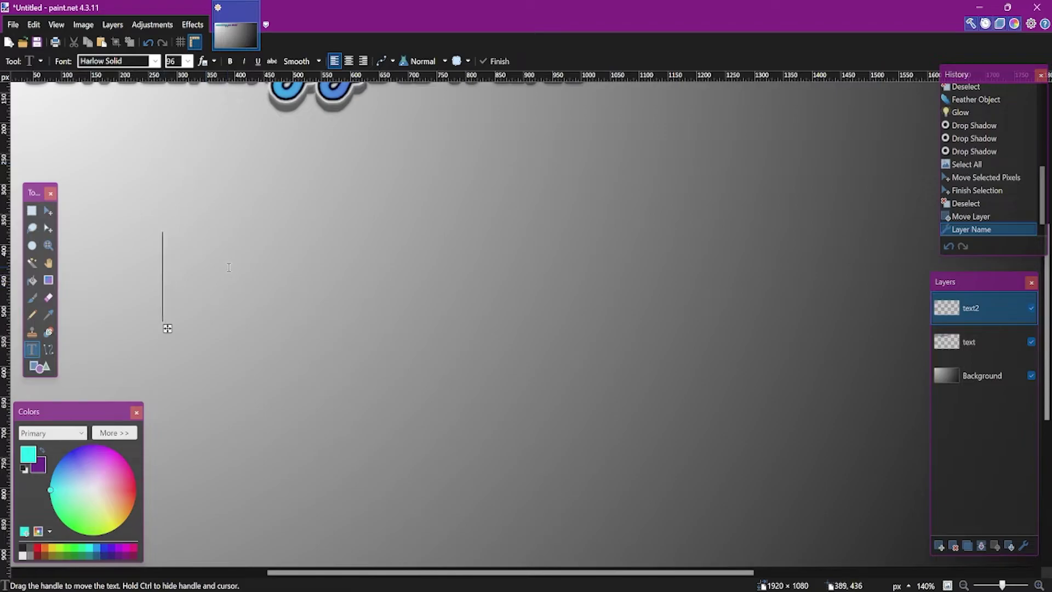
text(Kocykek)
click(193, 24)
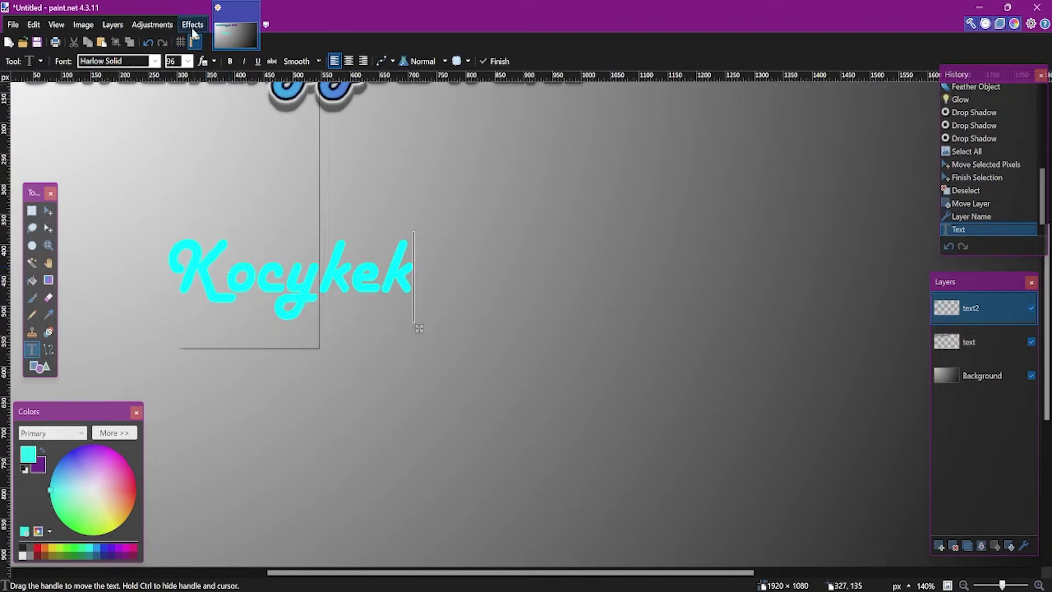
mouse_move(249, 181)
click(356, 199)
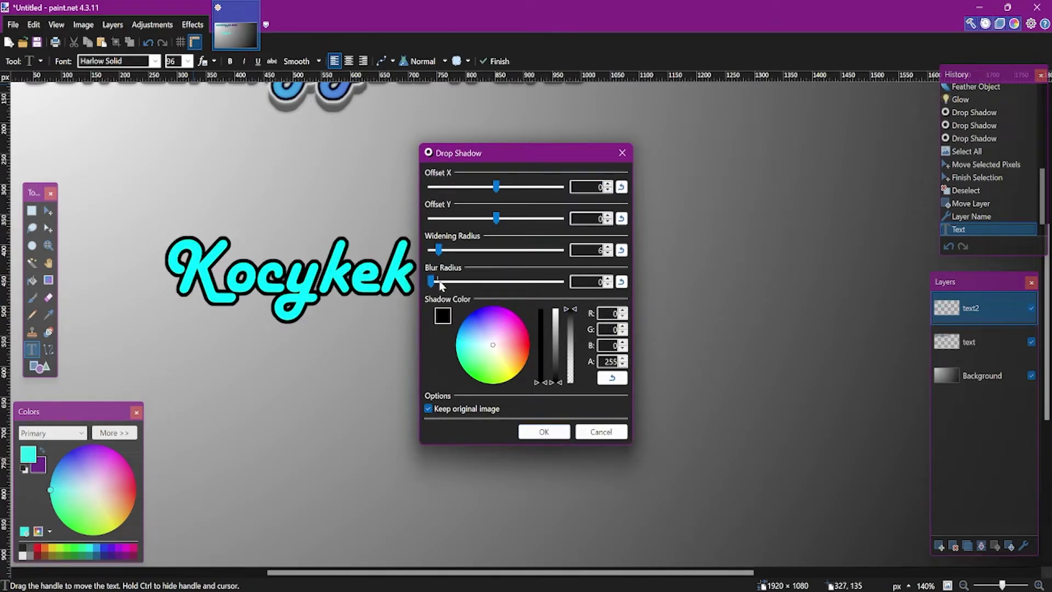
Step: Finish Kocykek's black outline, then type a second 'Kocykek' and give it a Glow
click(550, 428)
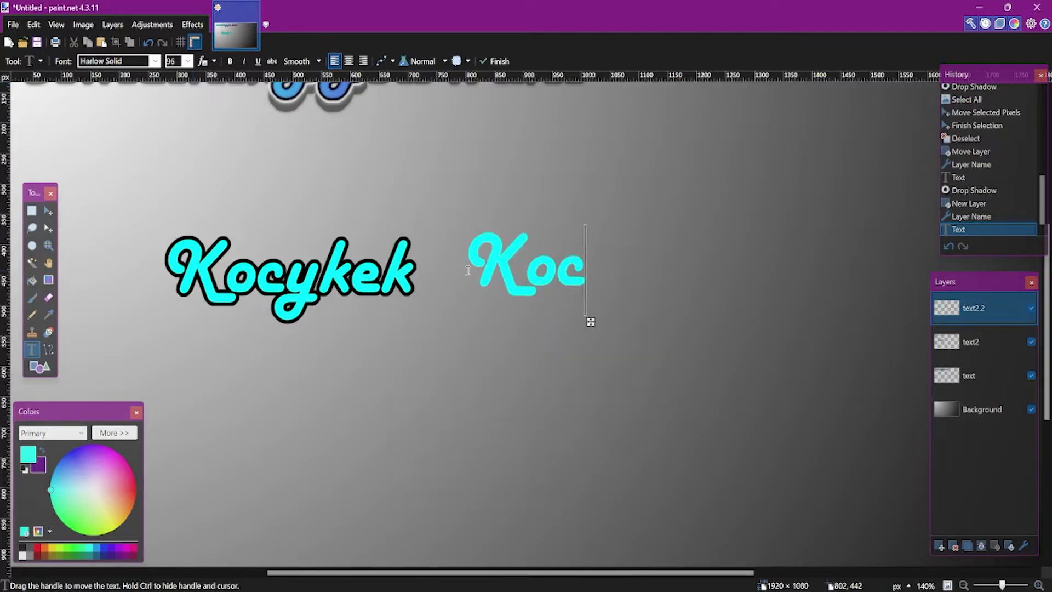
text(ykek)
click(191, 25)
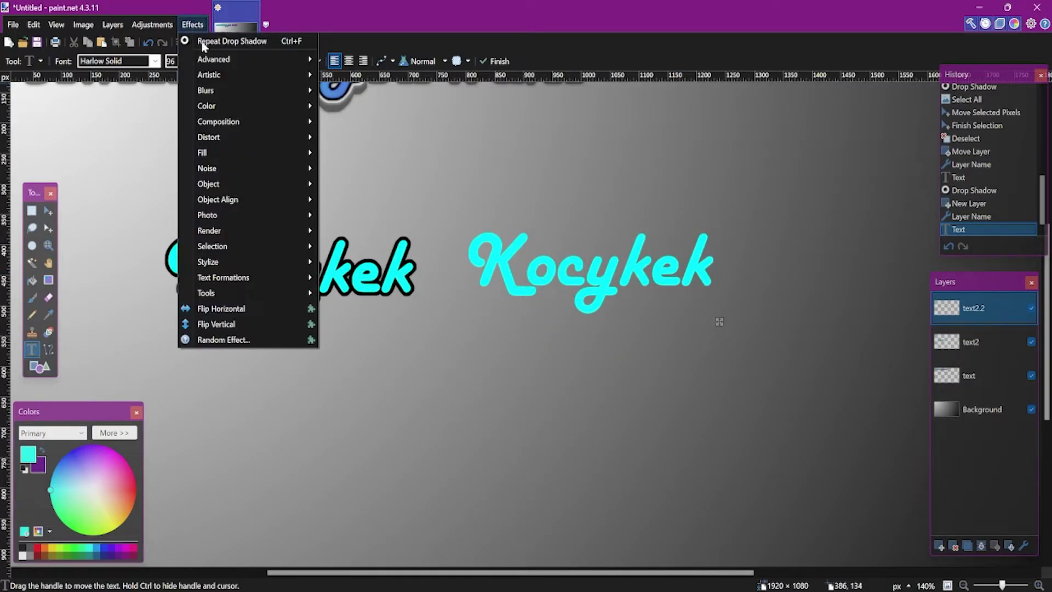
mouse_move(232, 216)
click(350, 258)
click(543, 354)
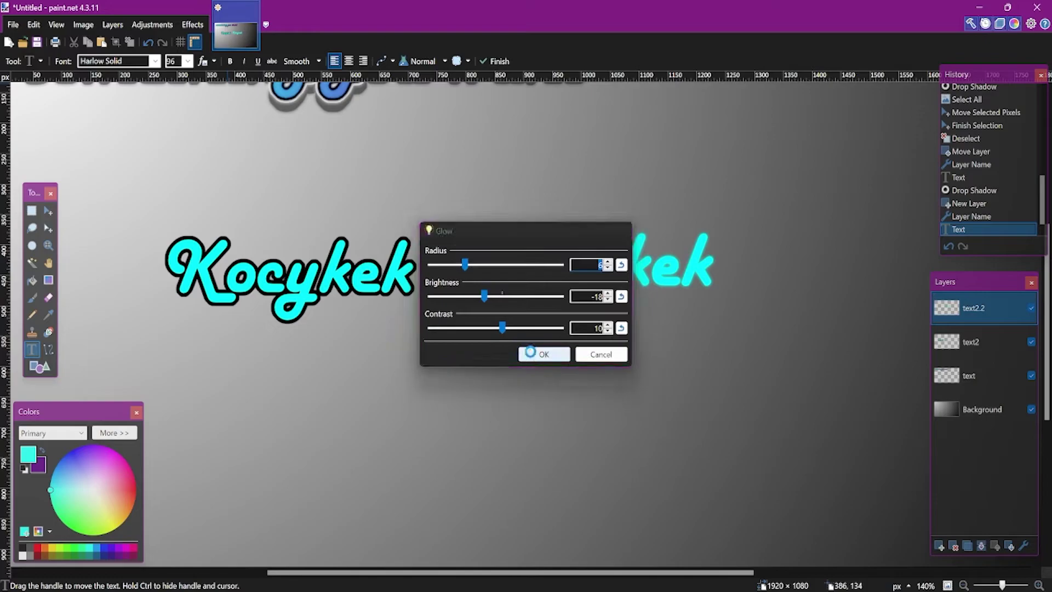
Step: Add a black Drop Shadow outline to the second Kocykek
click(192, 24)
mouse_move(262, 184)
click(334, 199)
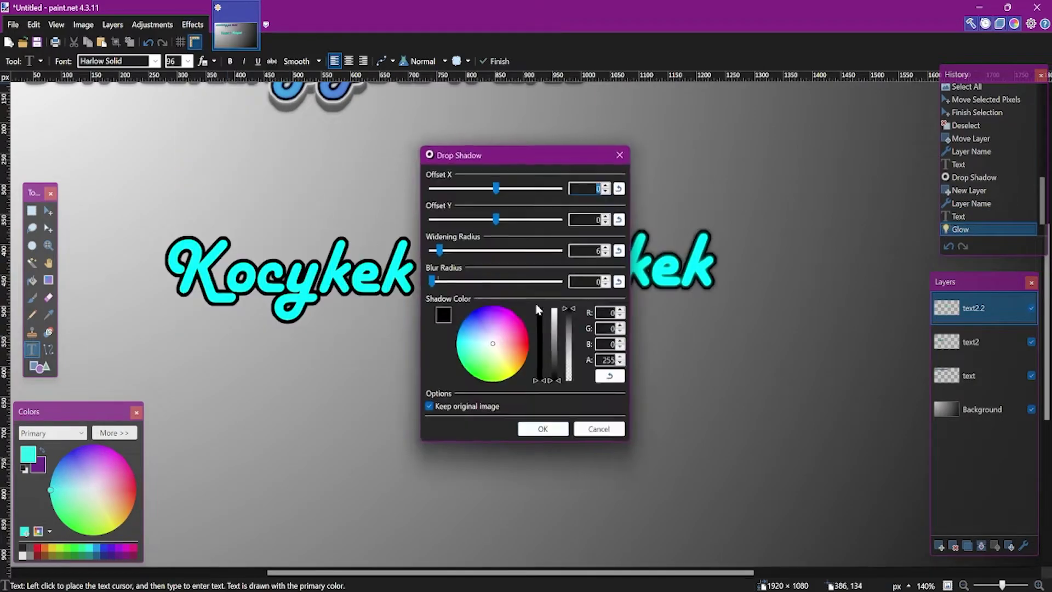
click(539, 428)
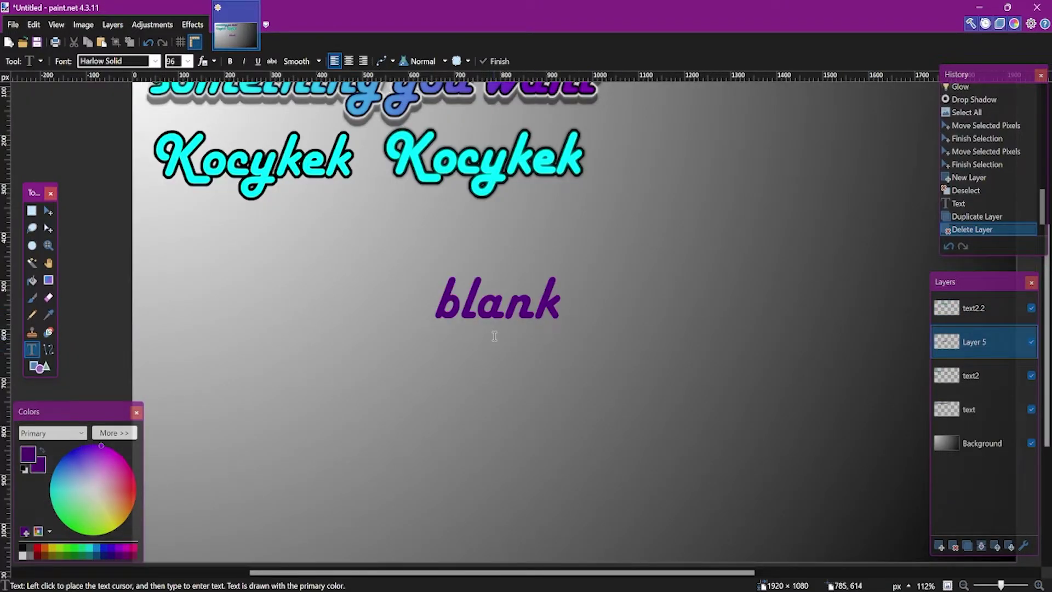
Step: Duplicate Layer 5 and apply Trail with distance 500 to the lower copy
click(968, 546)
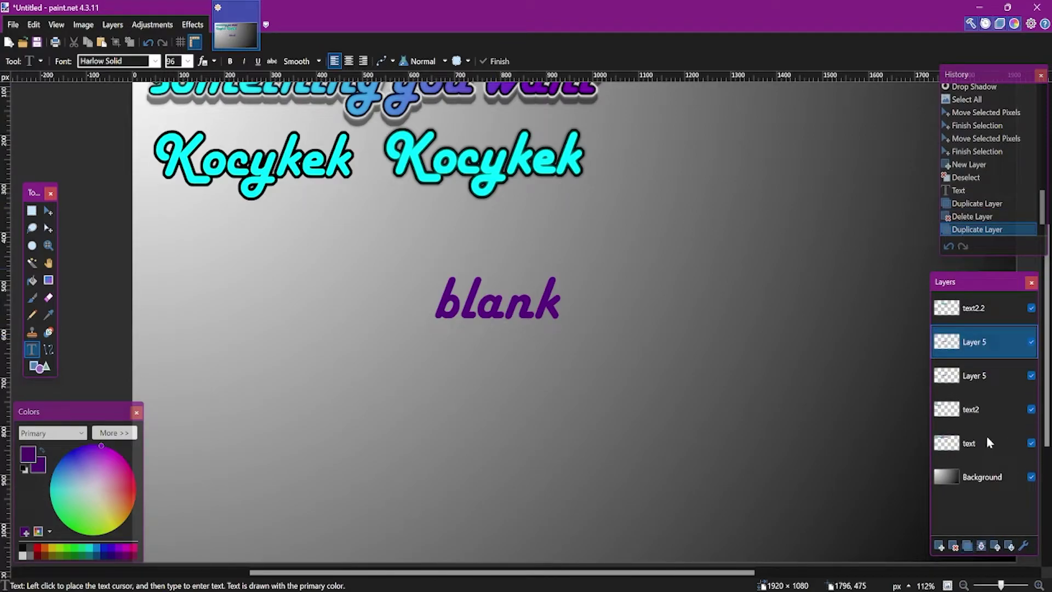
click(953, 378)
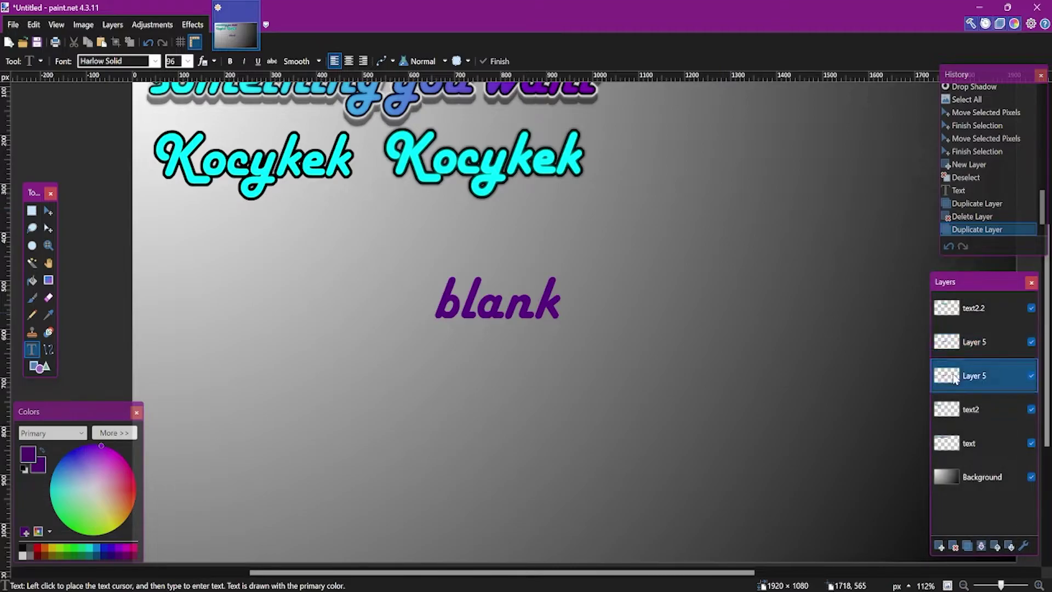
click(193, 24)
mouse_move(221, 184)
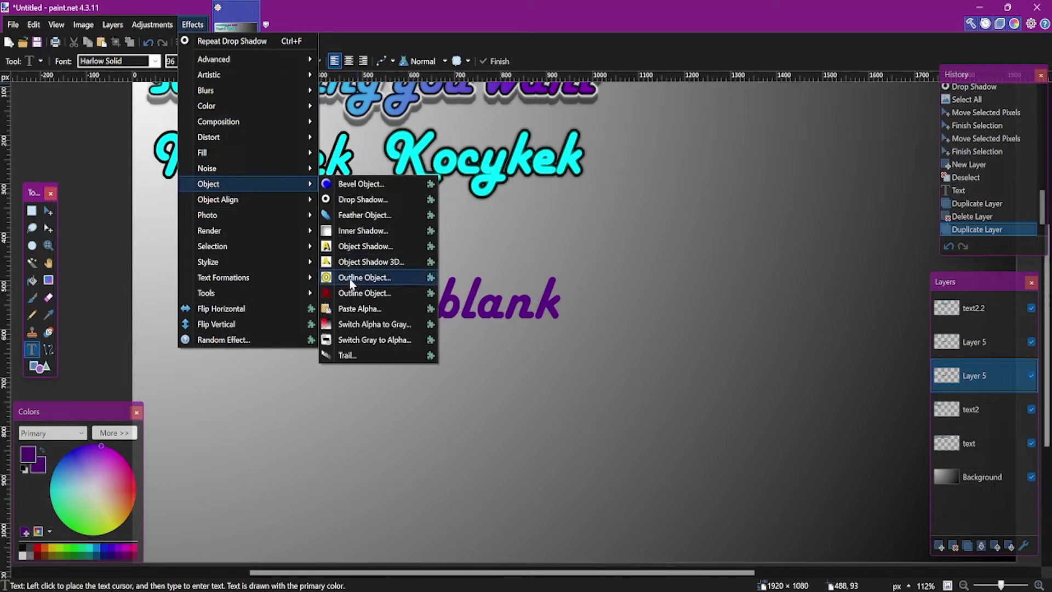
click(345, 355)
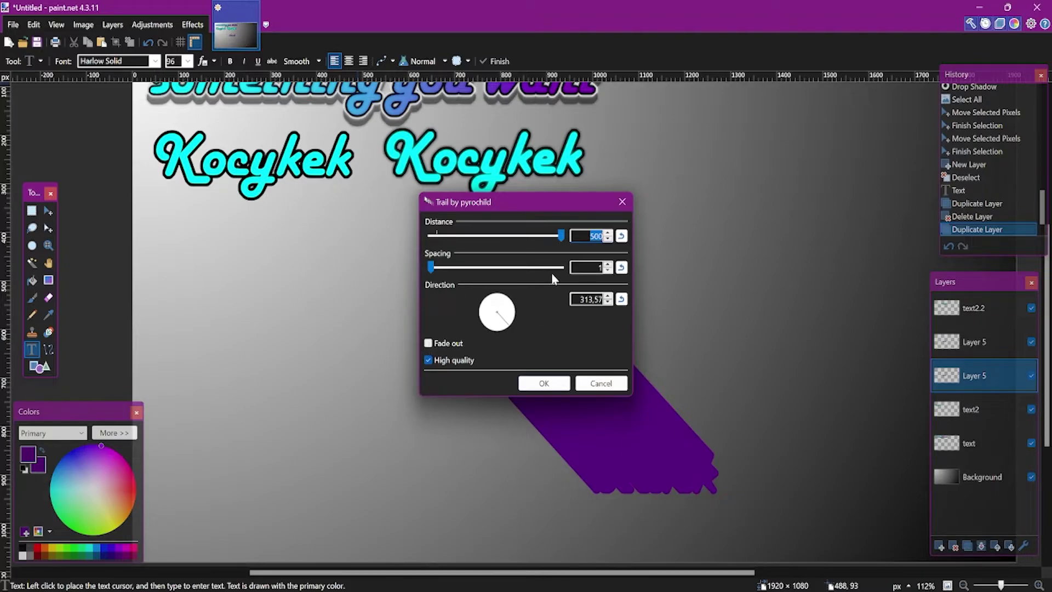
click(542, 383)
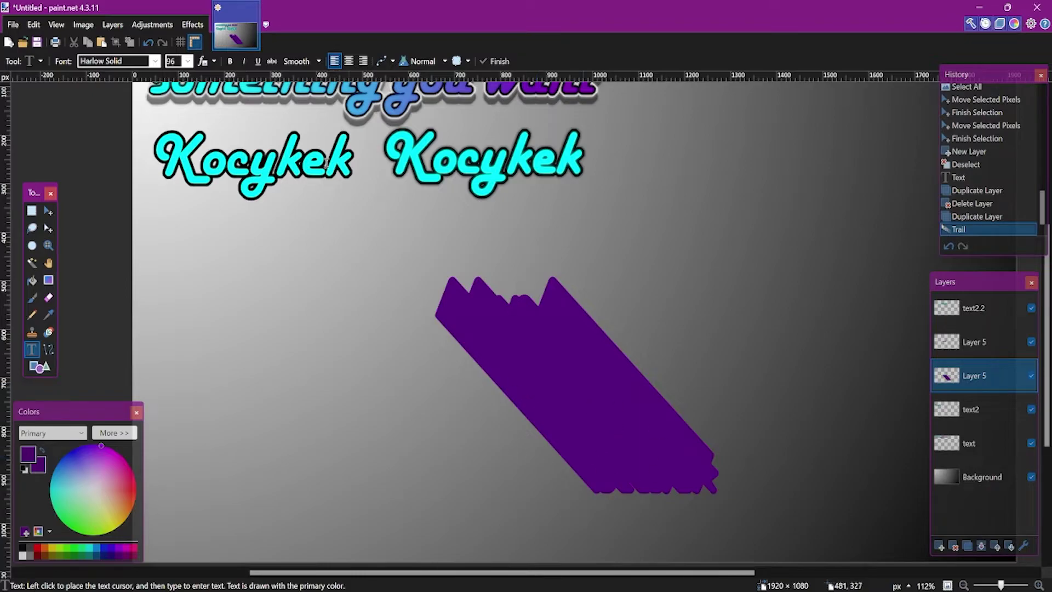
Step: Repeat the Trail effect to lengthen the diagonal purple streak
click(192, 25)
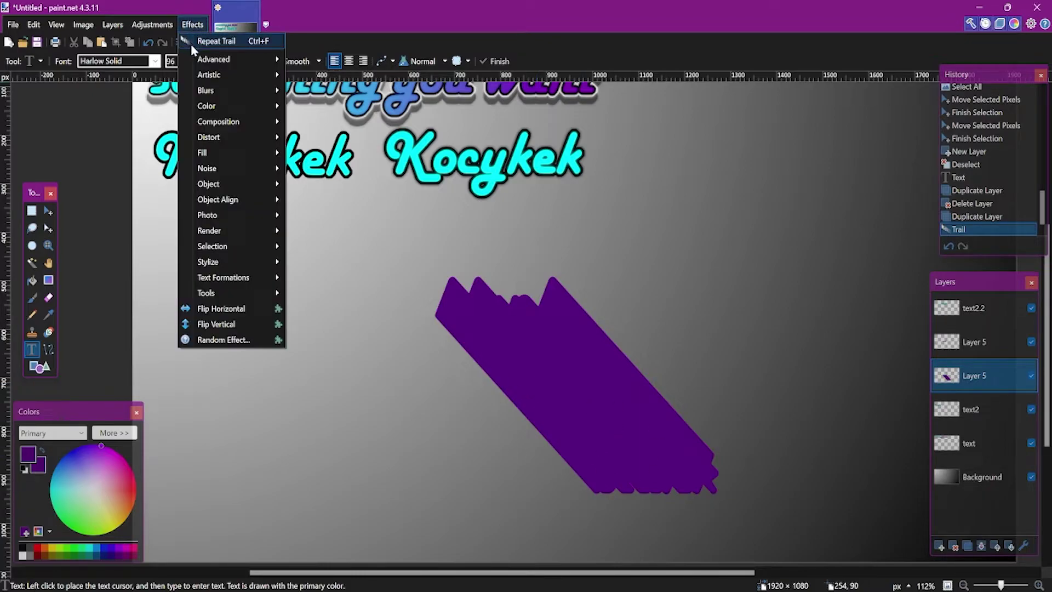
click(216, 41)
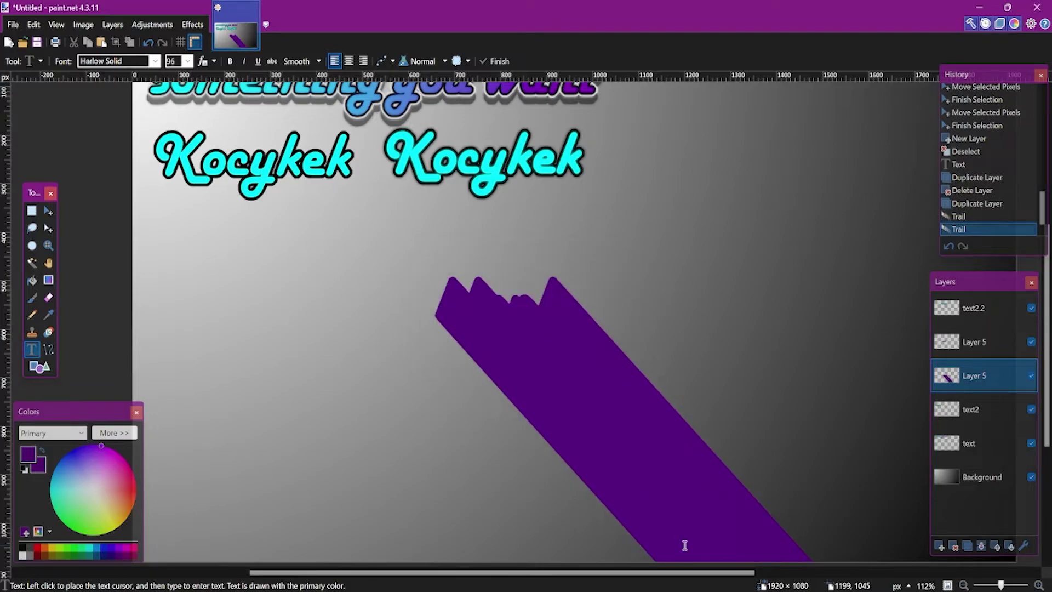
scroll(684, 543, down, 1)
scroll(684, 543, up, 1)
click(153, 25)
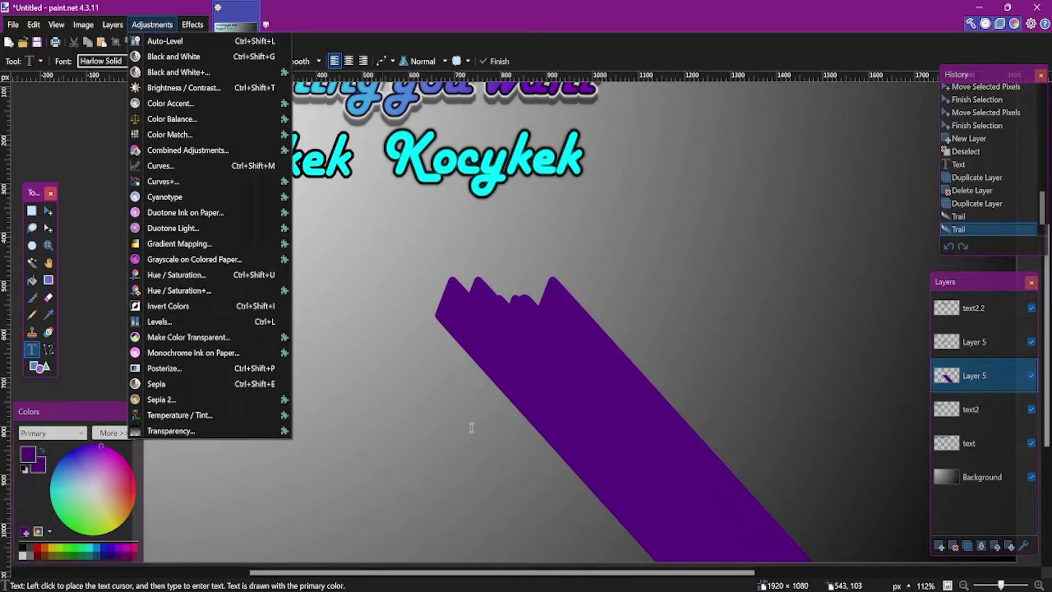
Step: Darken the blank trail with Lightness -100 and lower its layer opacity to 80
click(197, 279)
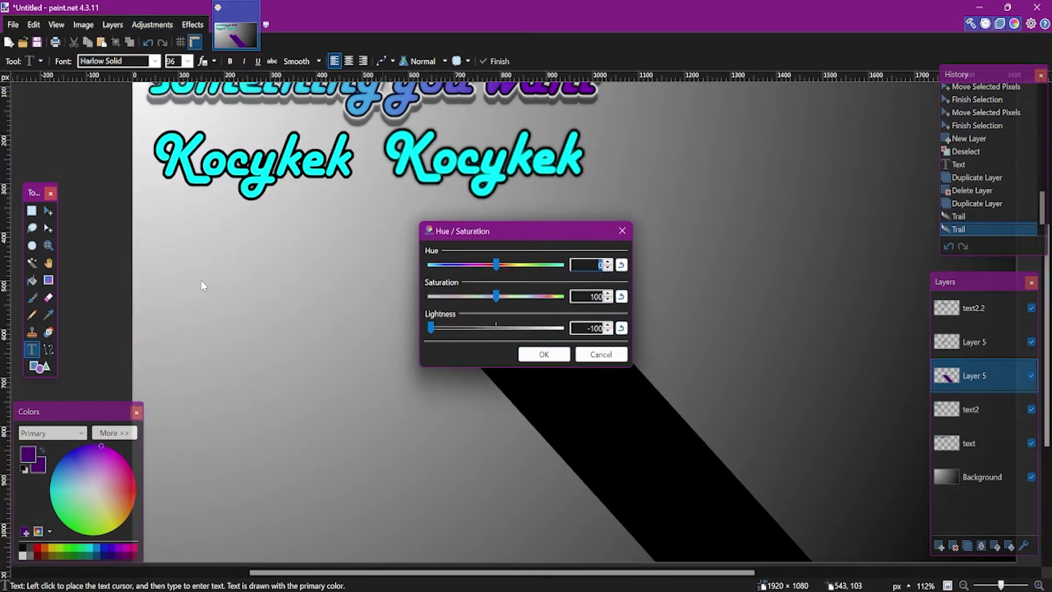
click(537, 353)
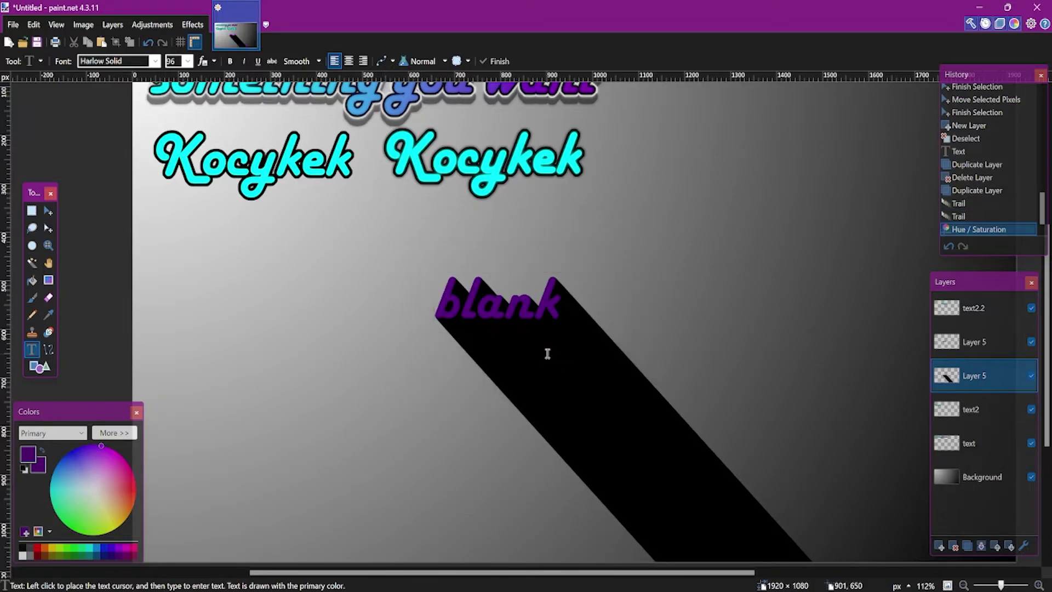
double_click(948, 379)
drag(561, 335, 480, 337)
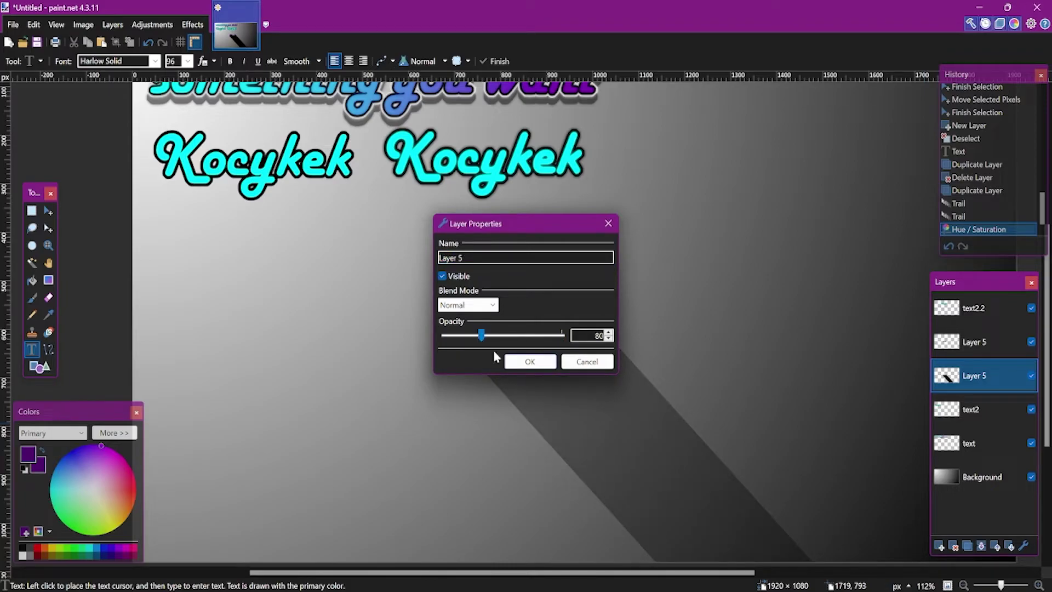
click(530, 362)
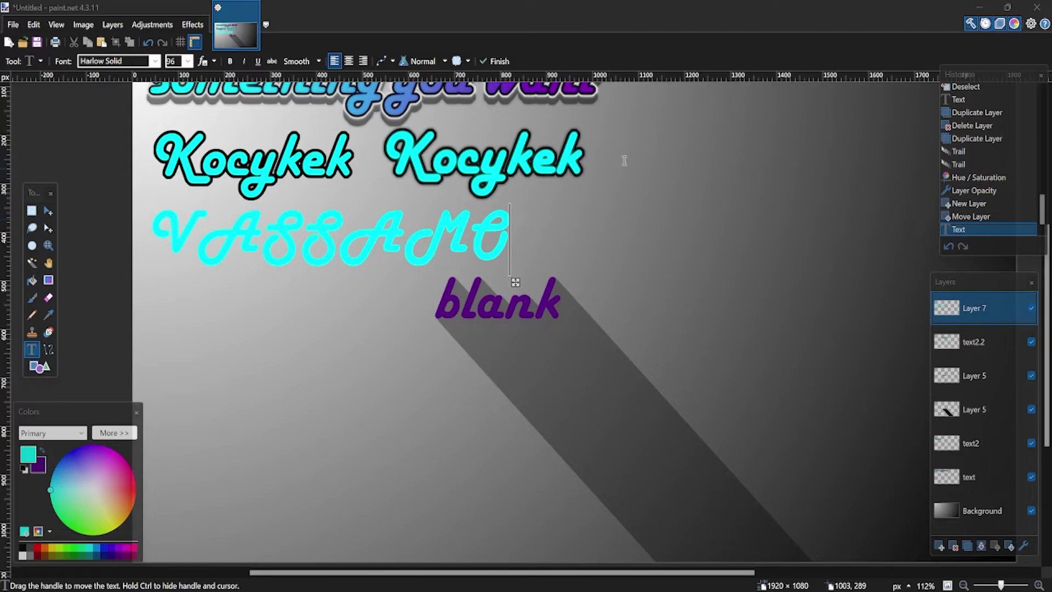
Step: Paste the V logo image onto a new layer, then Magic Wand-select the VASSAMO letters on Layer 7
click(936, 546)
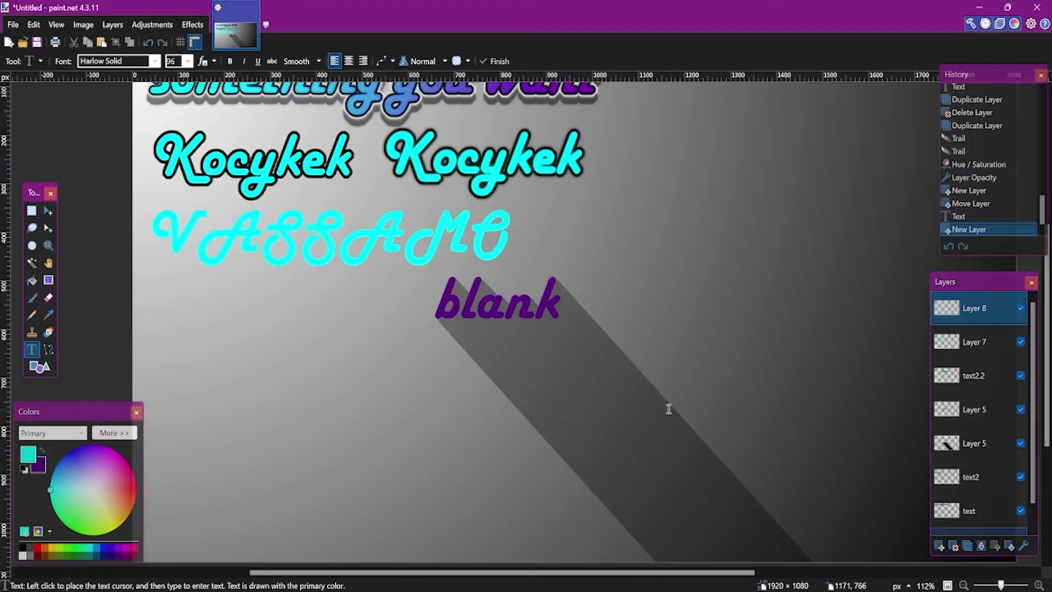
key(ctrl+v)
click(640, 368)
click(986, 344)
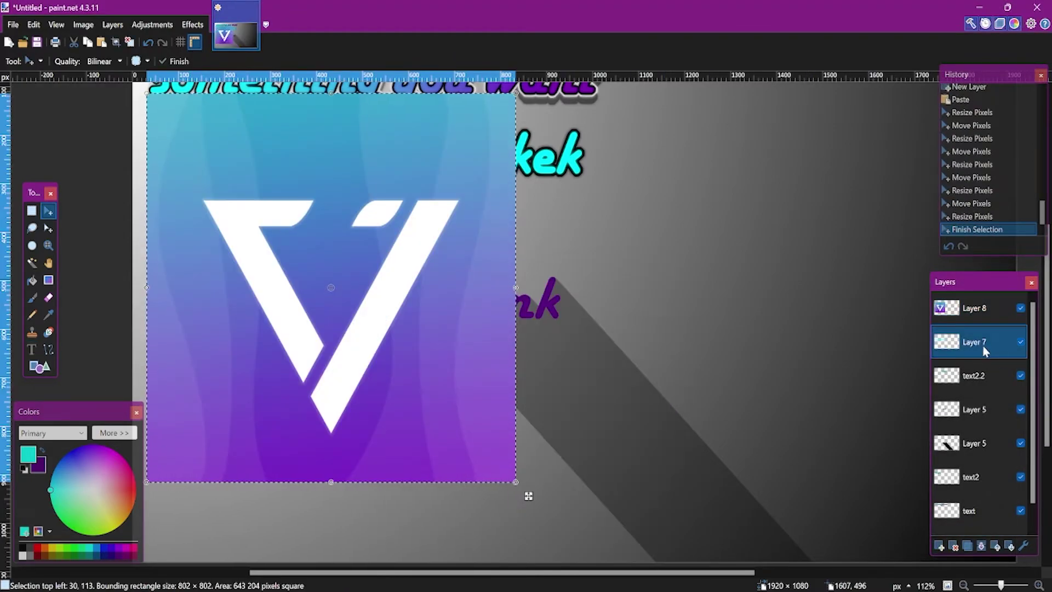
click(33, 263)
click(204, 244)
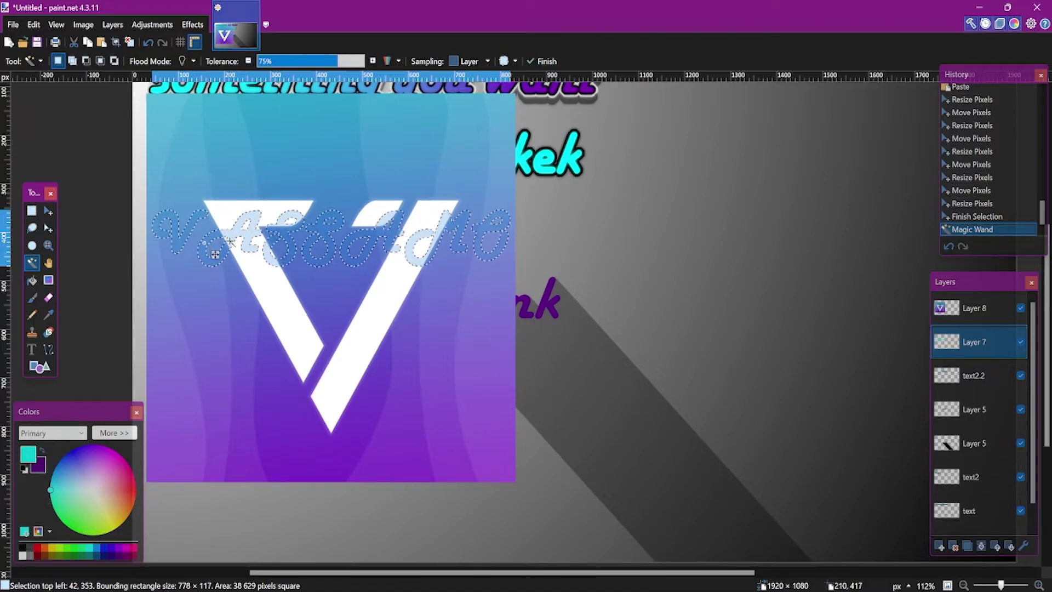
Step: Copy the logo pixels inside the letter selection into a new layer and delete the logo layer
click(956, 311)
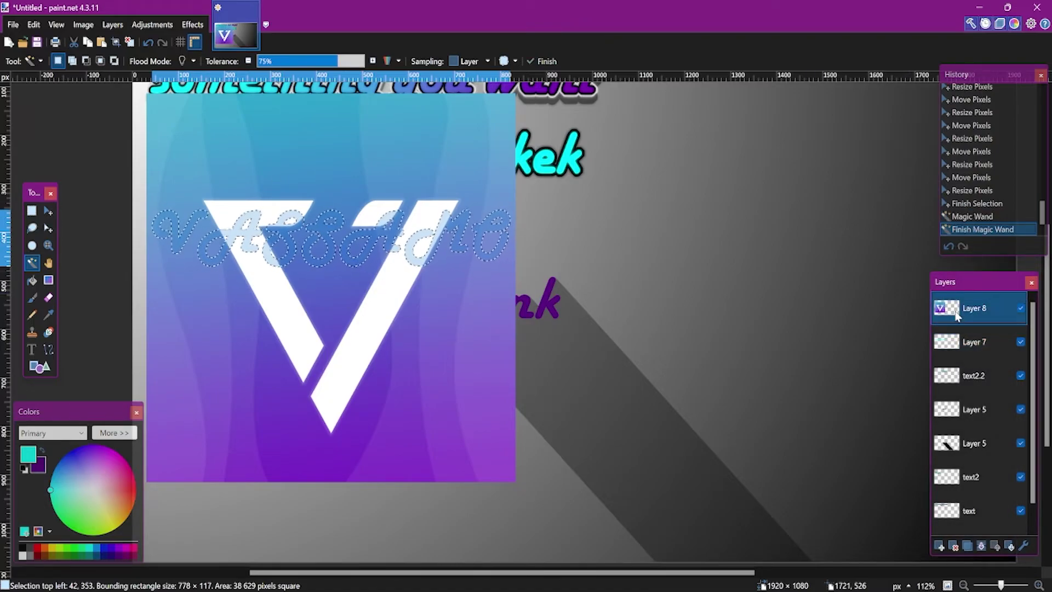
click(47, 215)
key(ctrl+z)
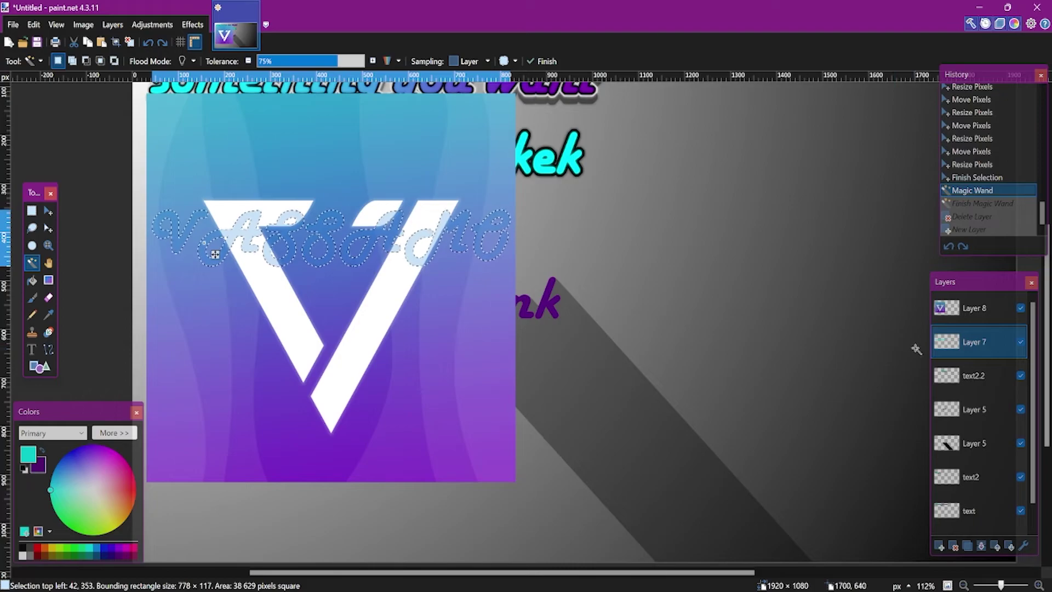
click(989, 328)
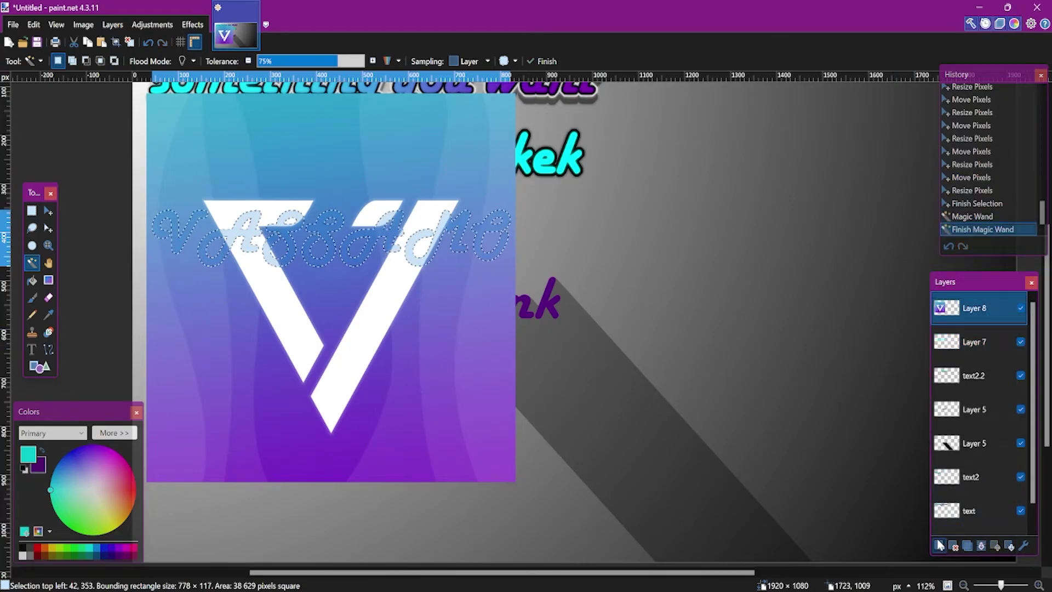
click(938, 545)
key(ctrl+v)
click(988, 338)
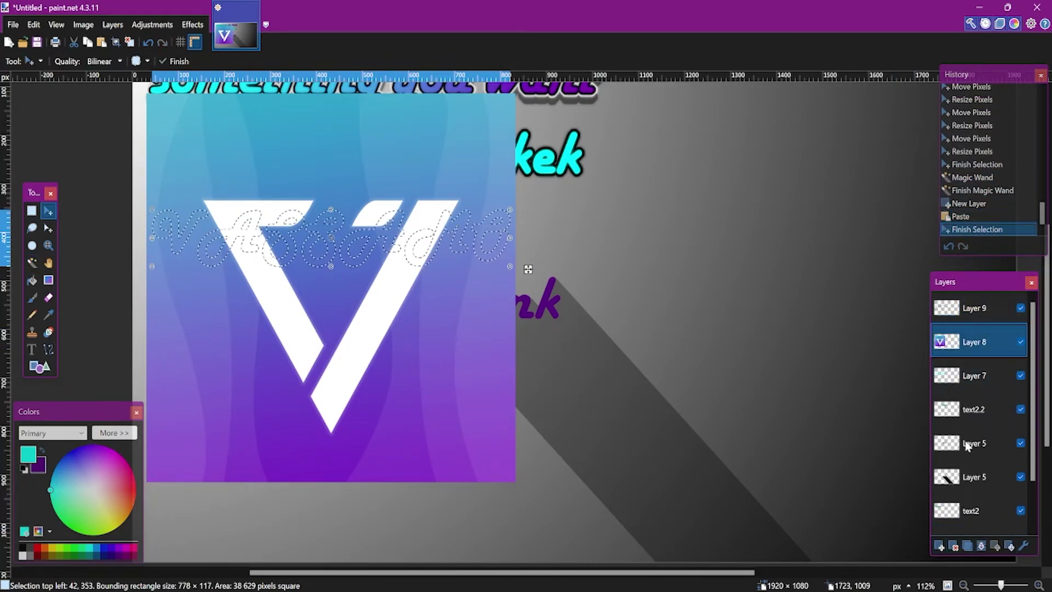
click(954, 545)
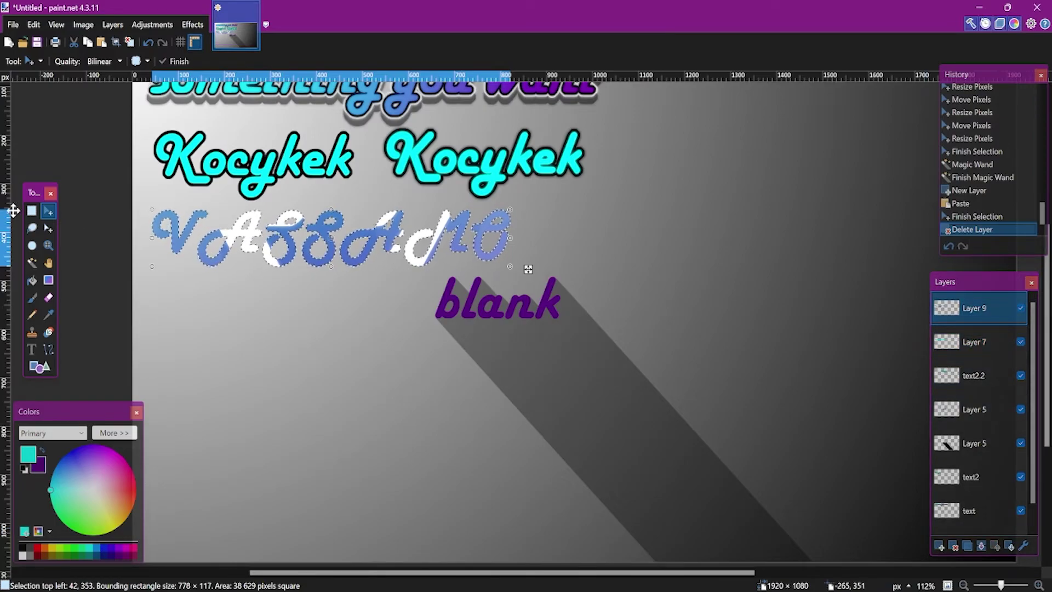
Step: Deselect, feather the logo-filled letters, and delete the original Layer 7 text
click(31, 211)
click(200, 258)
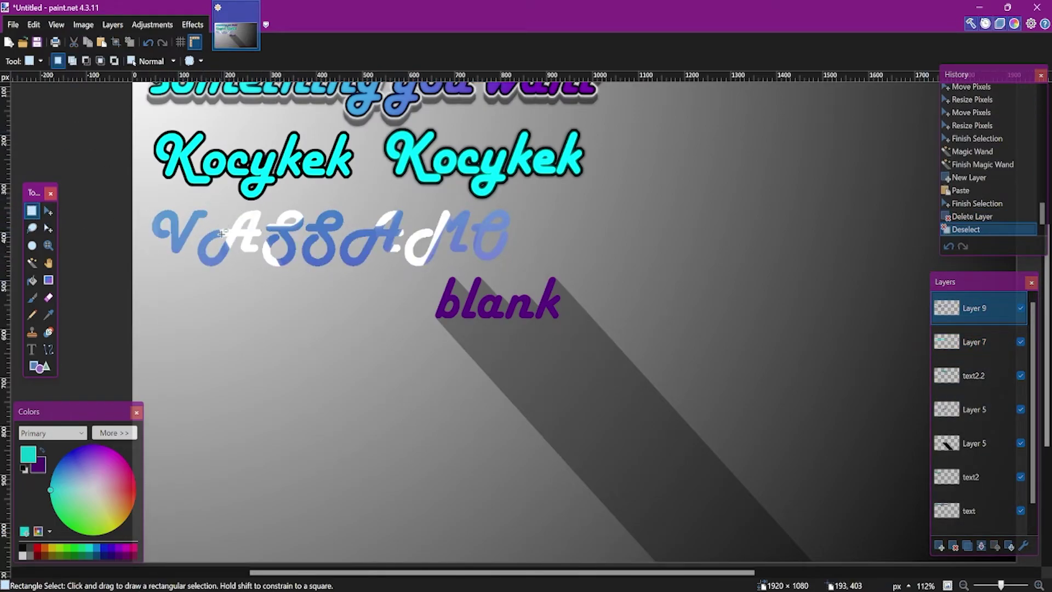
key(ctrl+f)
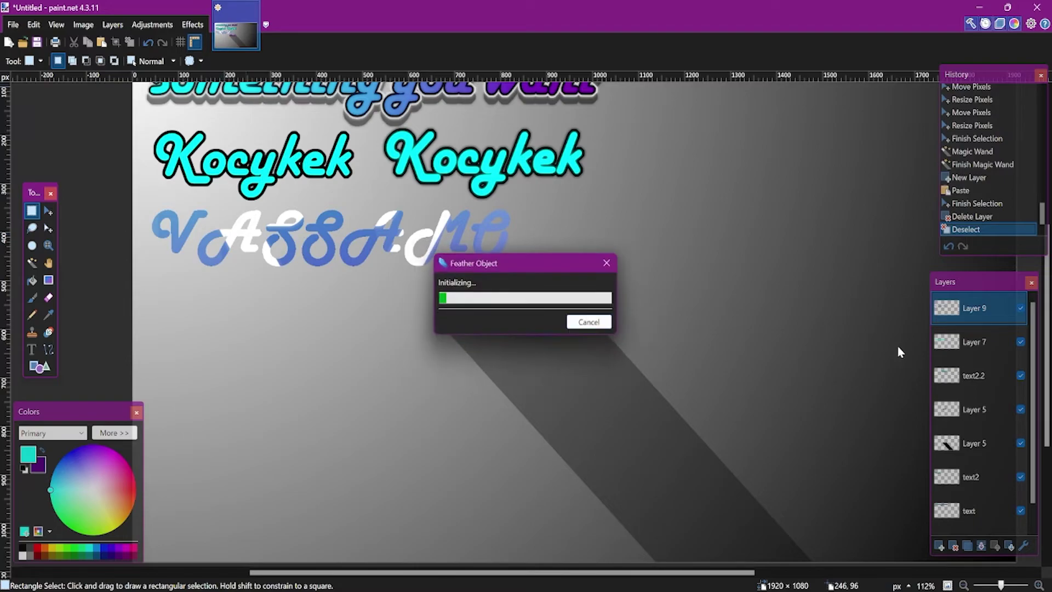
click(974, 341)
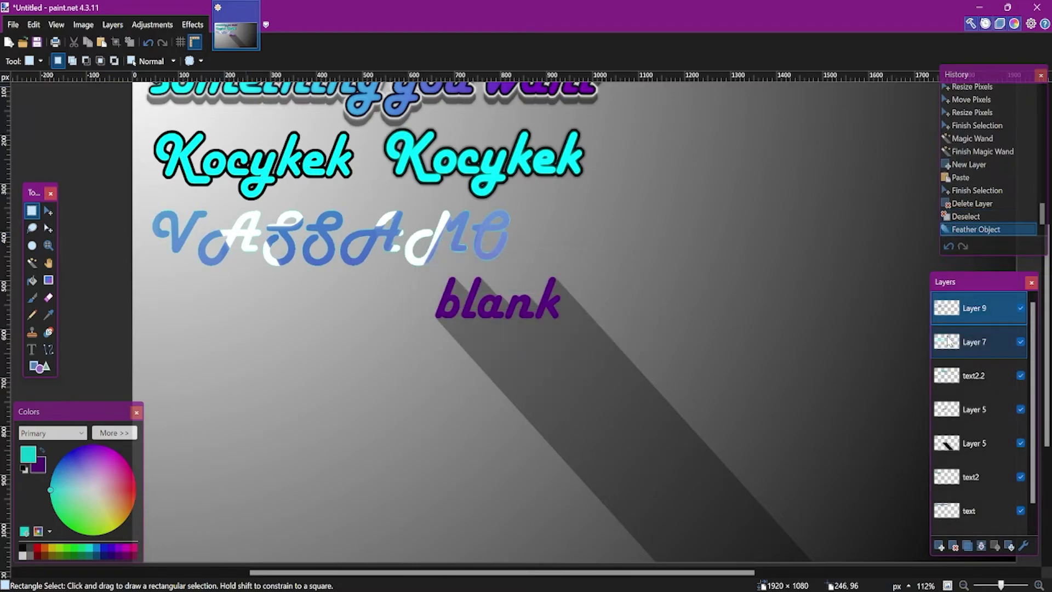
click(954, 546)
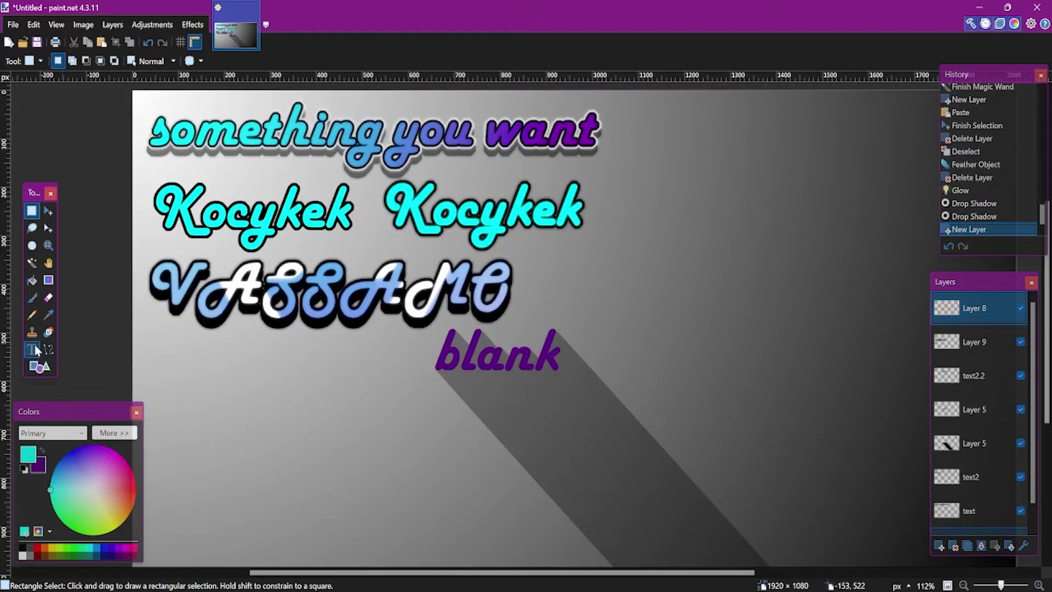
Step: Type the word 'text' in cyan at the lower left, below VASSAMO
click(32, 349)
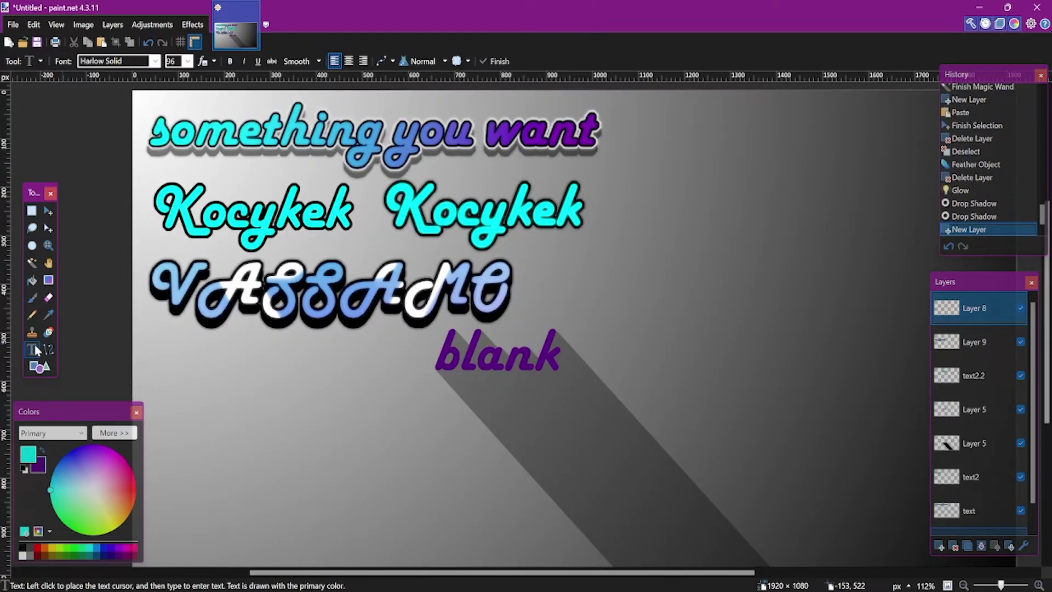
scroll(175, 356, down, 1)
click(171, 351)
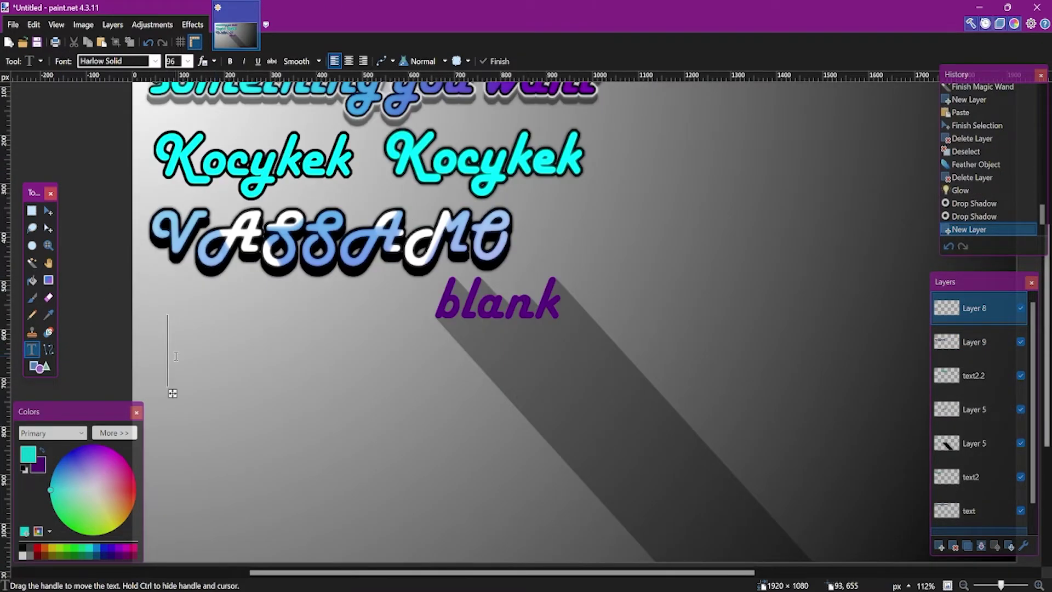
text(text)
Step: Magic Wand-select the letters of 'text', apply Bevel Object, then undo the bevel
click(31, 263)
click(175, 348)
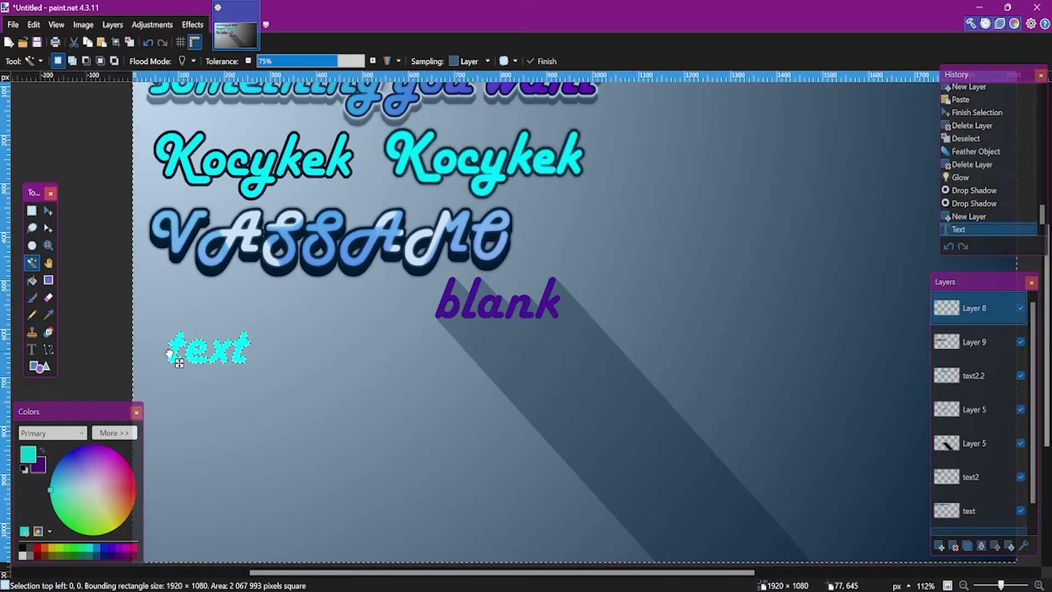
click(180, 351)
click(192, 25)
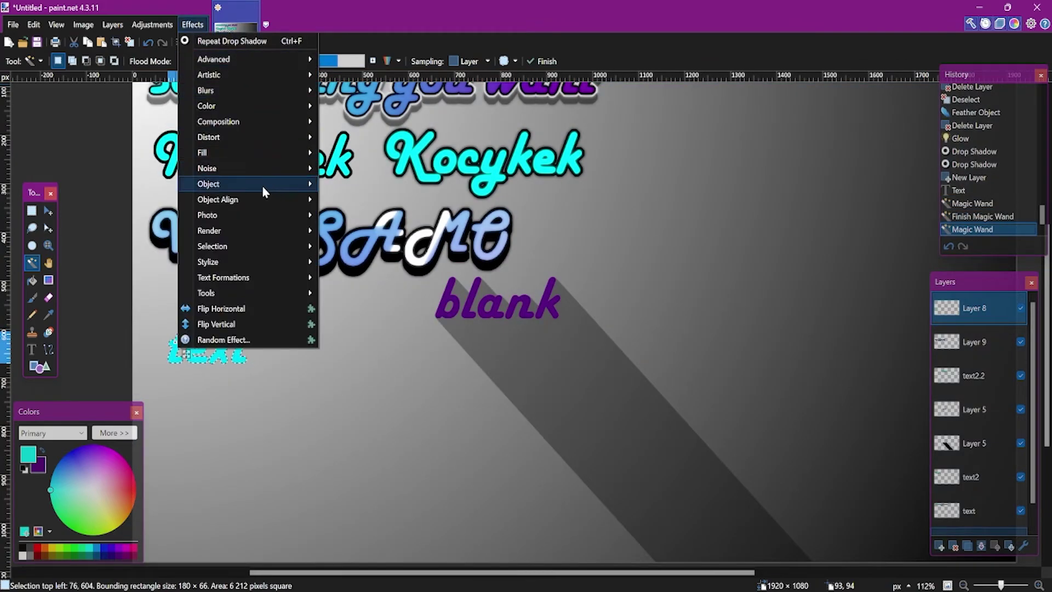
mouse_move(259, 185)
click(359, 185)
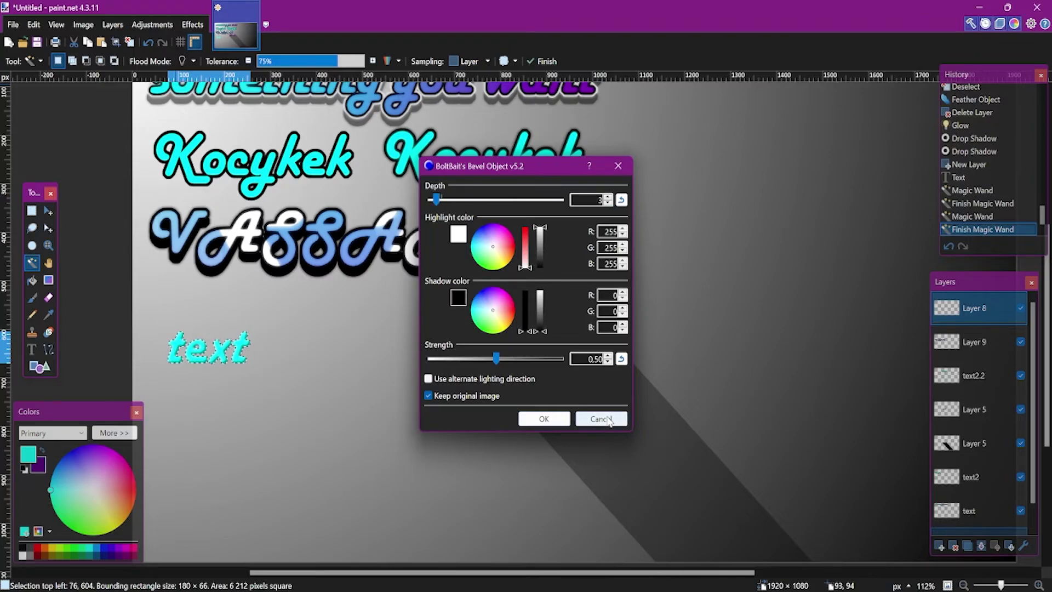
click(543, 418)
scroll(225, 372, up, 6)
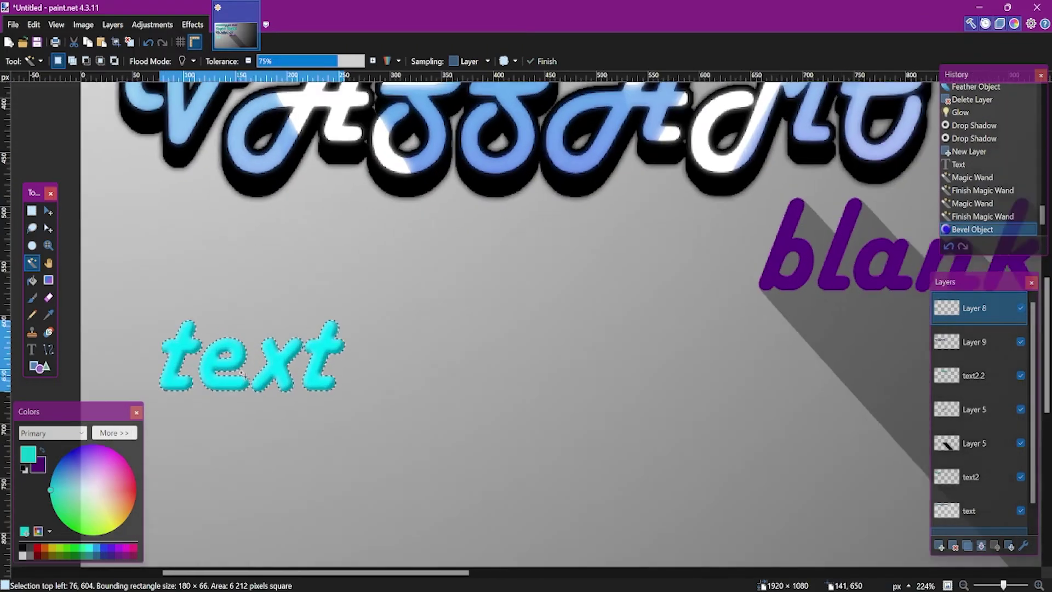
click(297, 438)
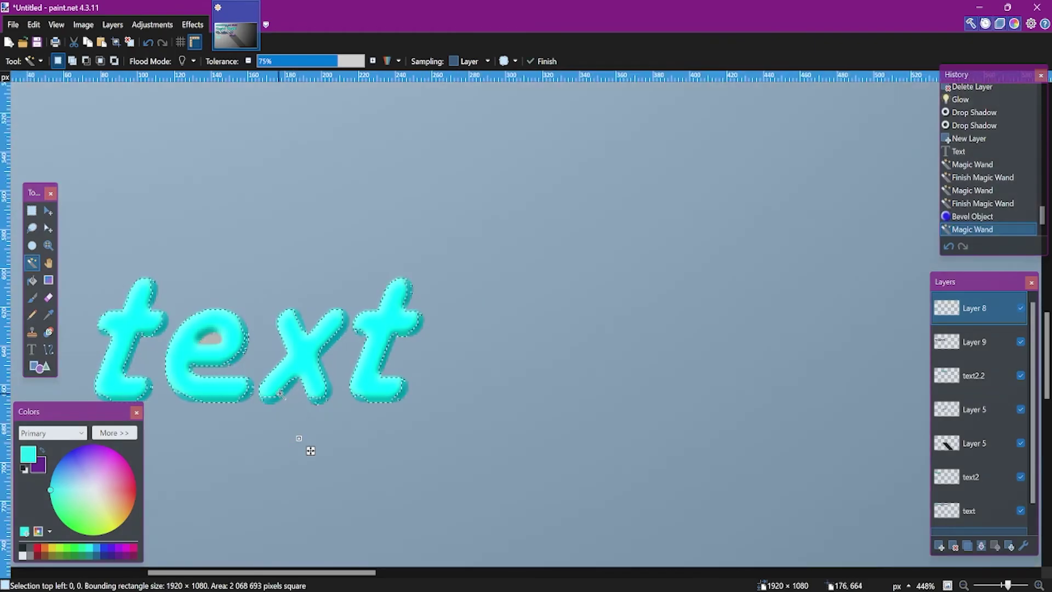
click(152, 43)
click(151, 43)
Step: Try an Inner Shadow with length 6 on the word, then cancel it
click(192, 24)
mouse_move(232, 186)
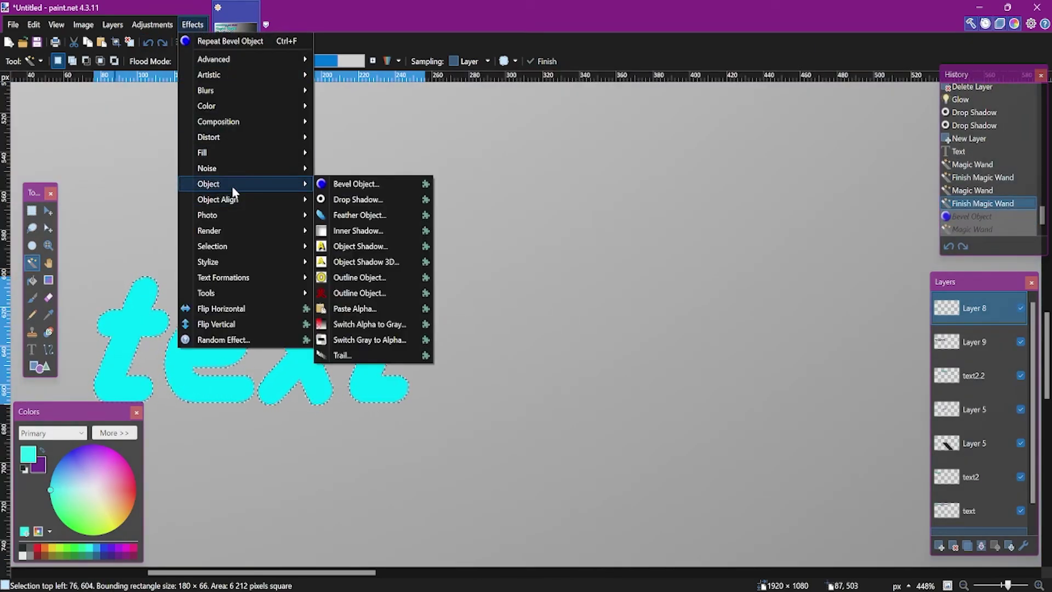
click(358, 231)
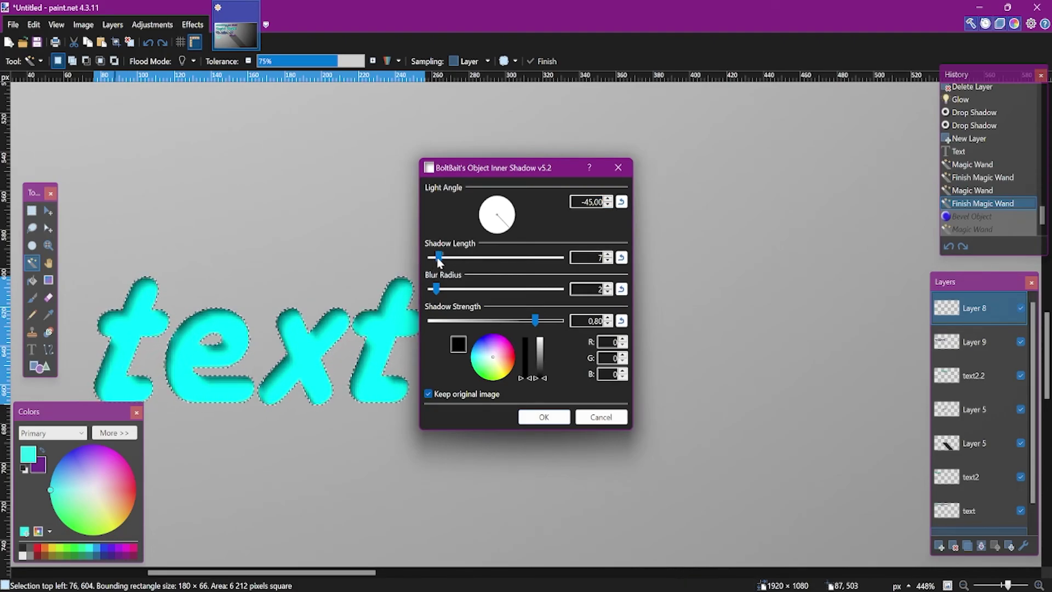
drag(438, 258, 436, 258)
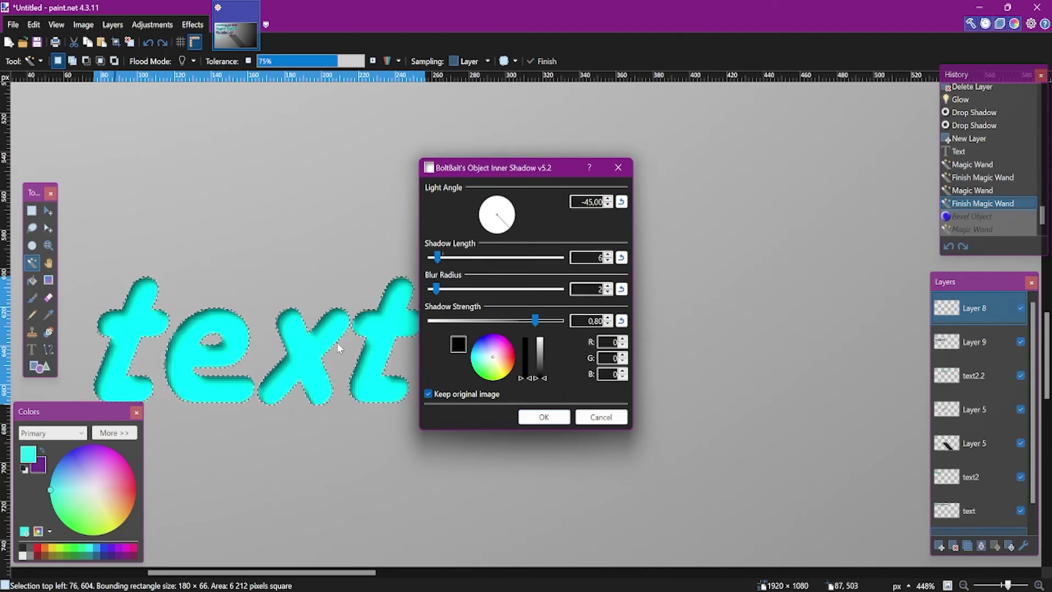
click(597, 419)
Step: Bring up the Drop Shadow effect for the word 'text'
click(192, 24)
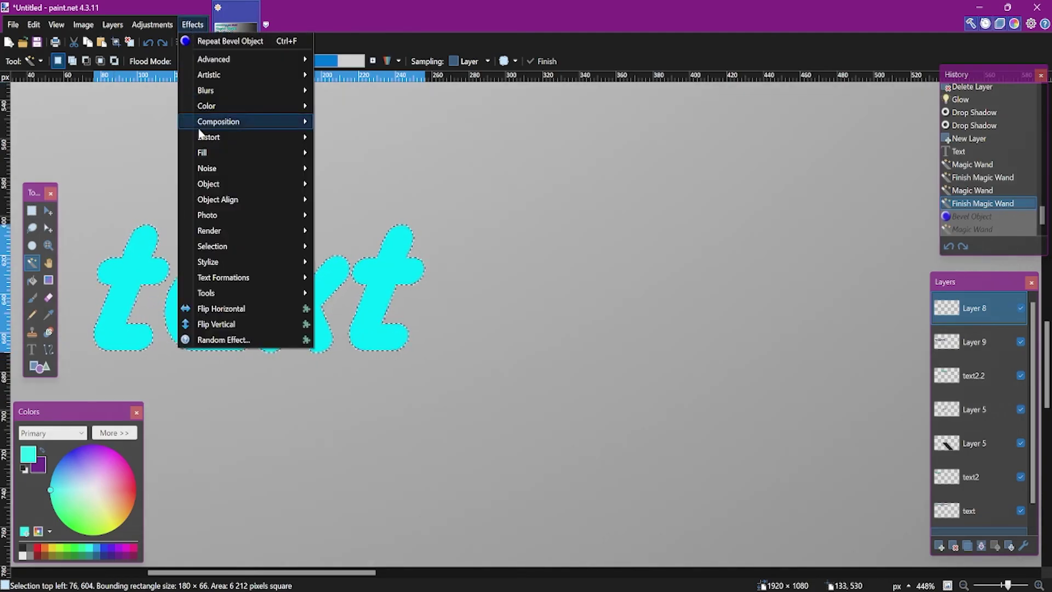
mouse_move(246, 183)
click(354, 202)
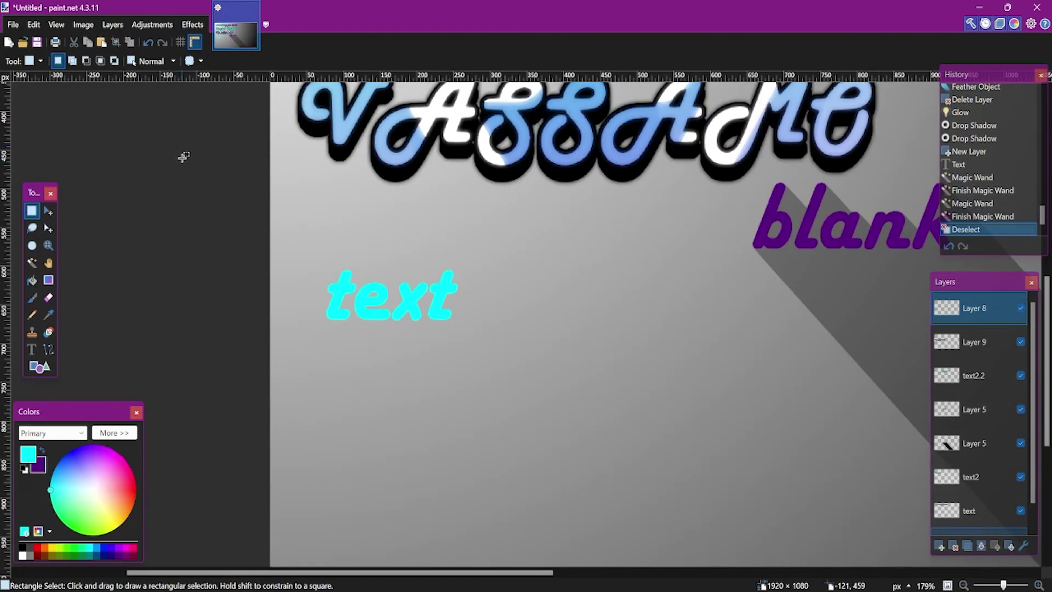
scroll(243, 205, down, 1)
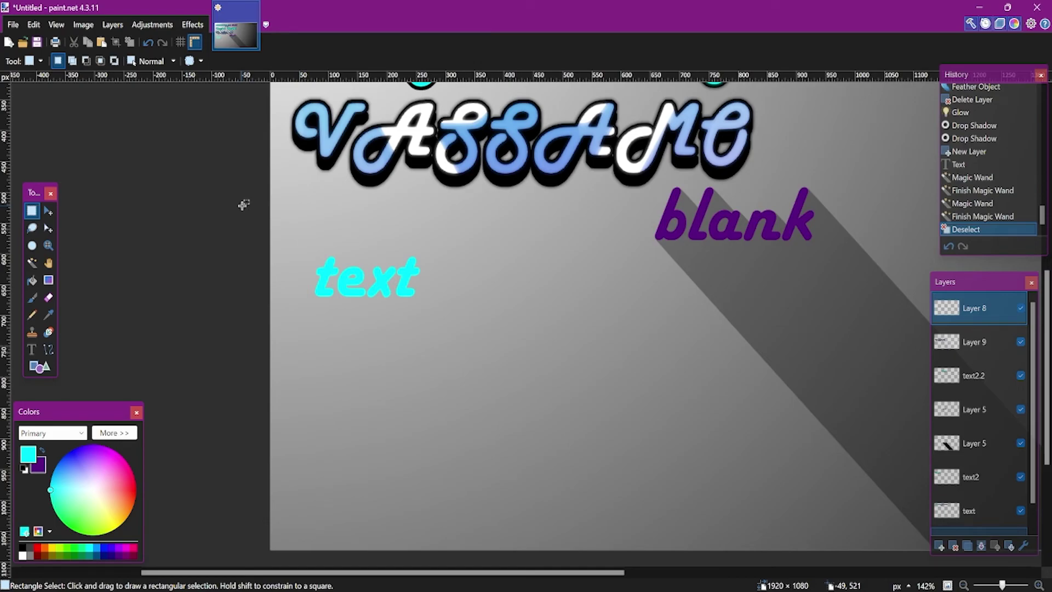
scroll(243, 205, down, 2)
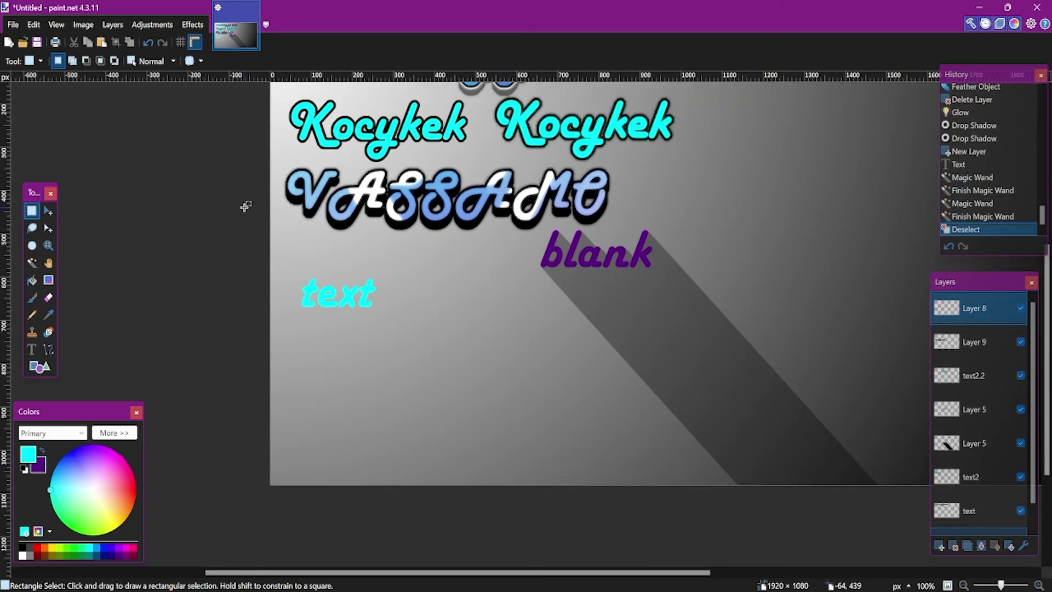
scroll(245, 206, up, 1)
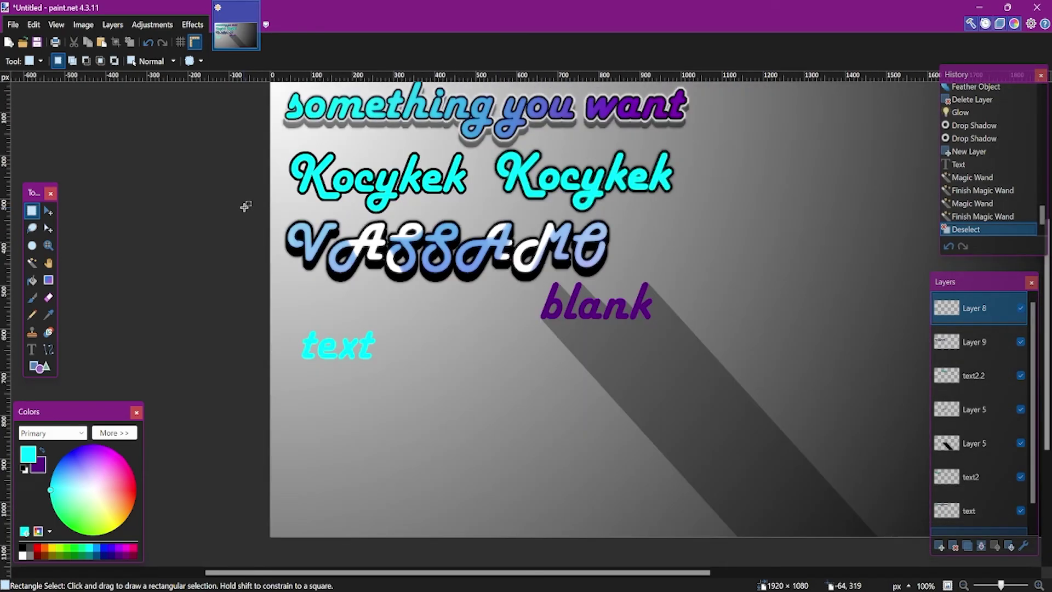
scroll(245, 206, down, 1)
scroll(381, 344, up, 1)
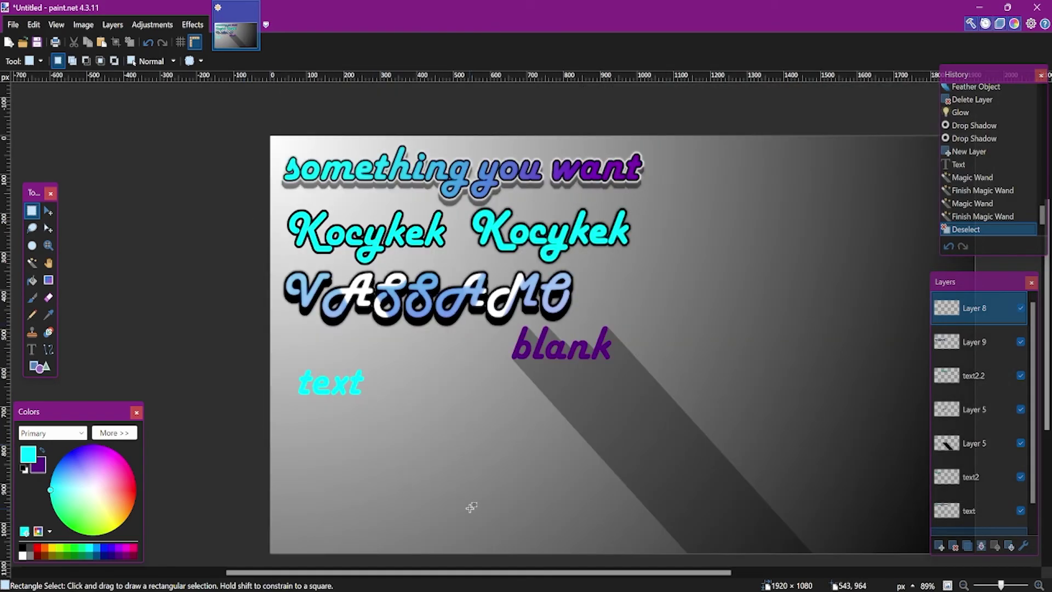